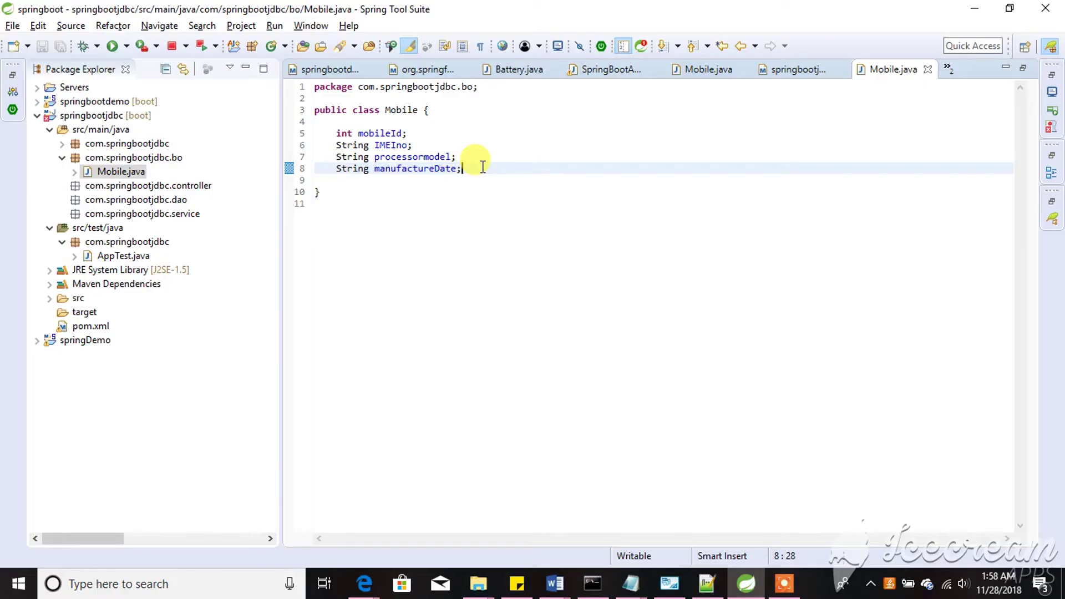
# Start a new line after manufactureDate for the String batteryCapacity field
pyautogui.press('Return')
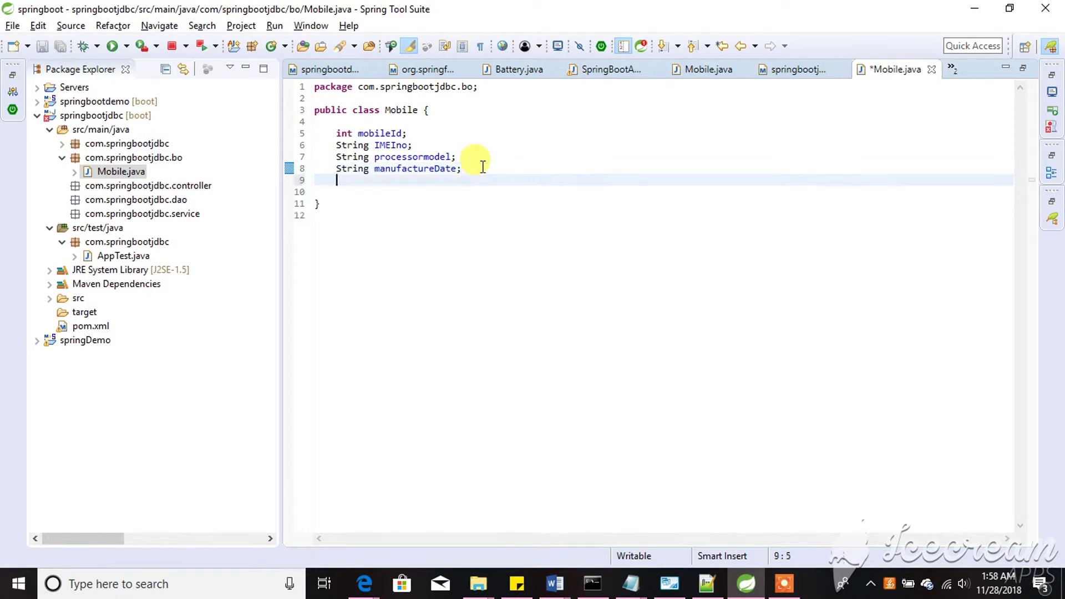
pyautogui.write('String ')
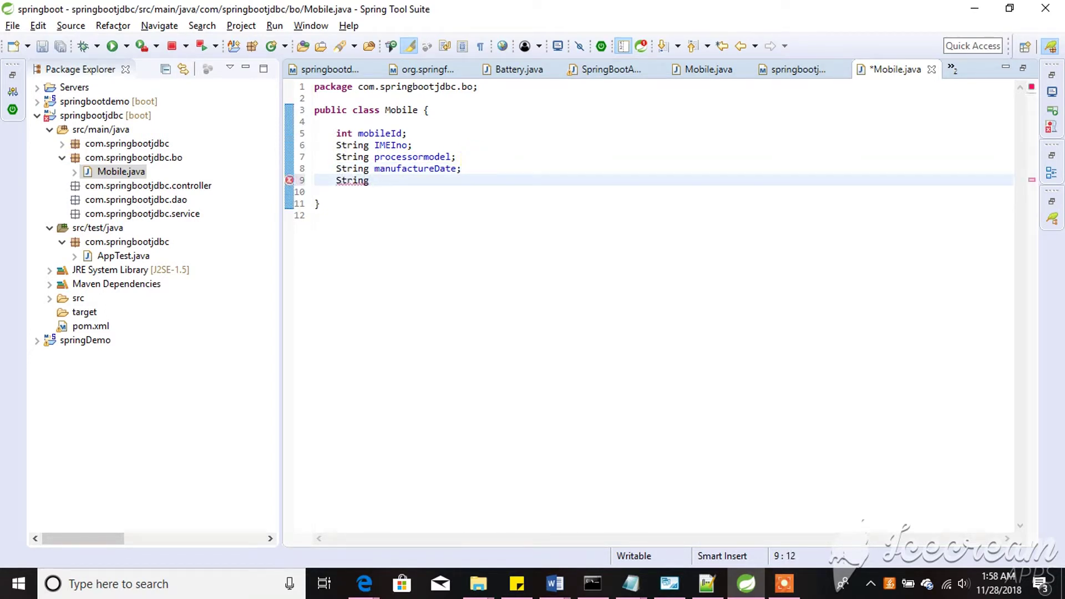
pyautogui.write('batt')
pyautogui.write('eryCapac')
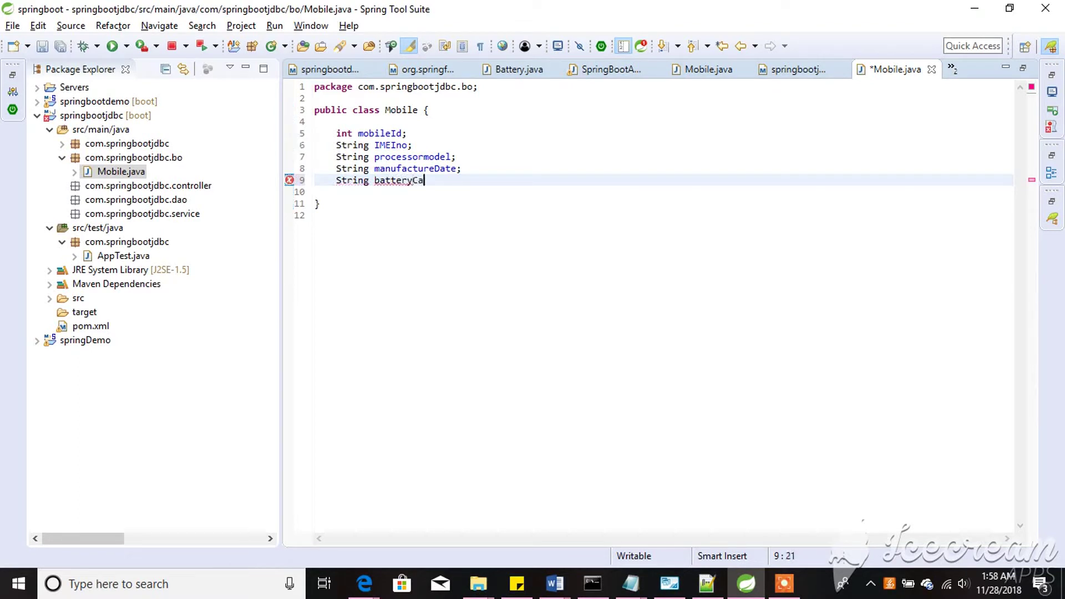
pyautogui.write('ity;')
# Generate getters and setters for all five Mobile fields via Source > Generate Getters and Setters
pyautogui.press('Return')
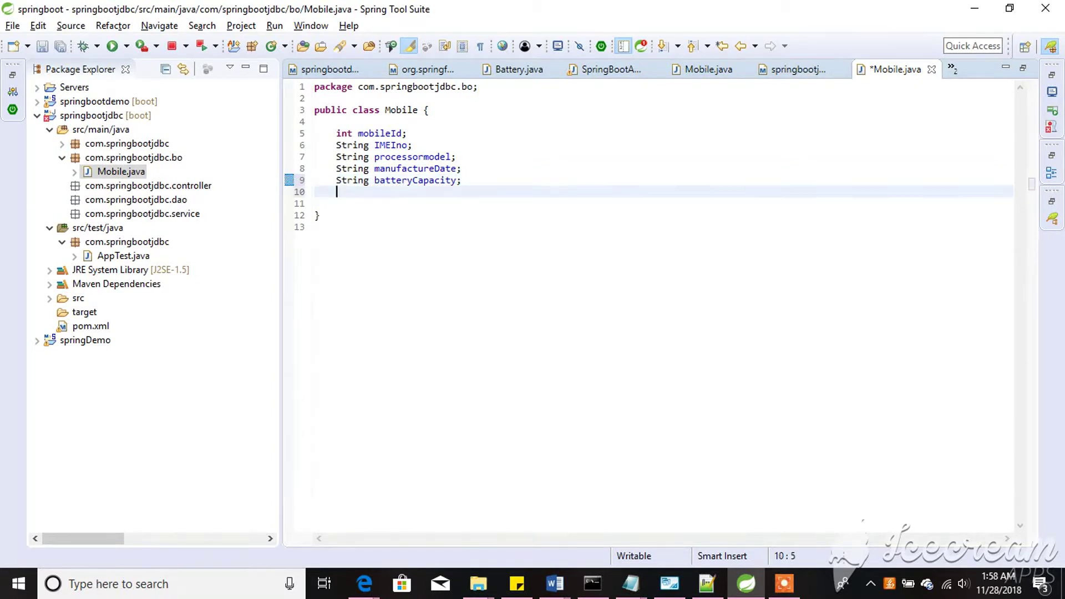
pyautogui.press('Return')
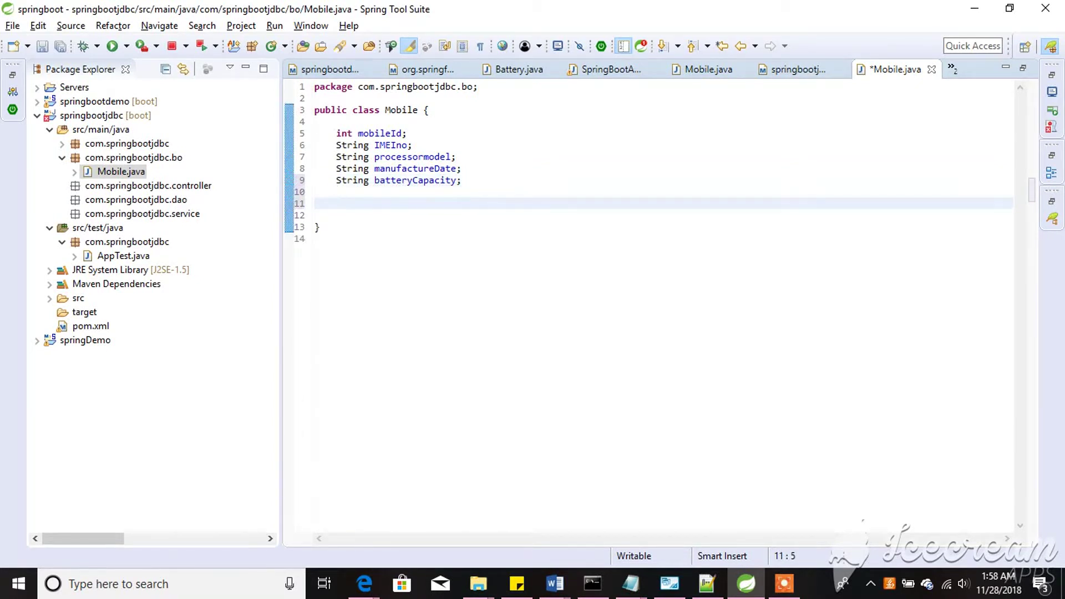
pyautogui.hotkey('alt', 'shift', 's')
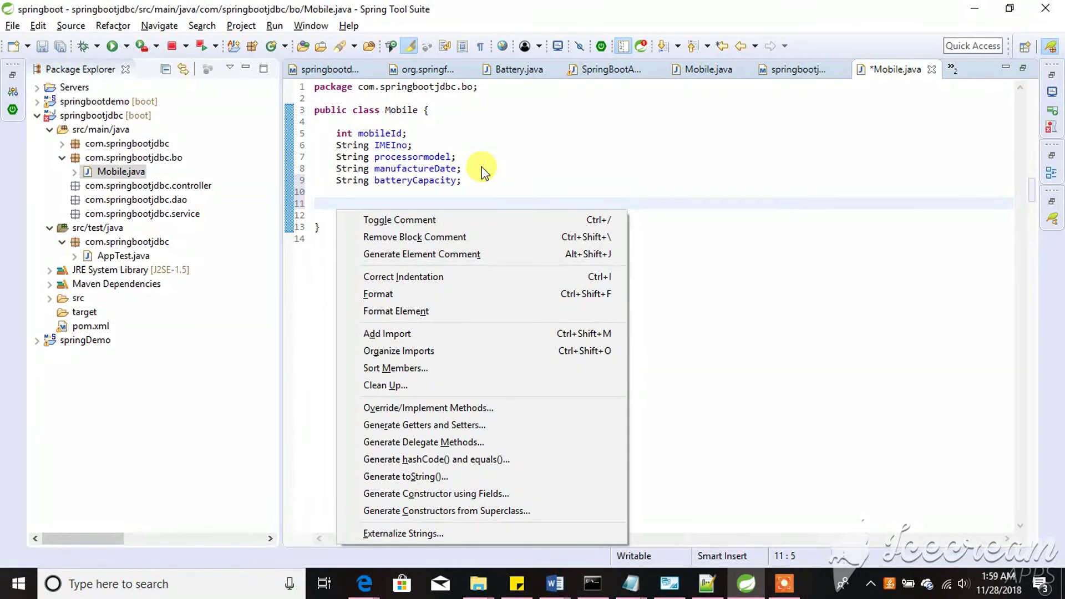
pyautogui.press('Escape')
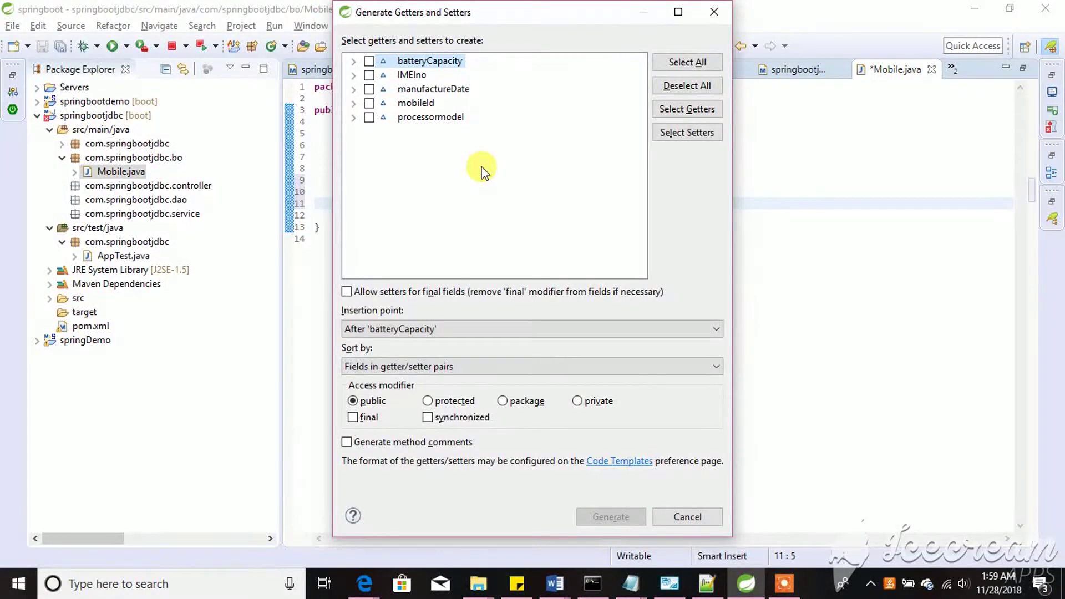
pyautogui.hotkey('alt', 'a')
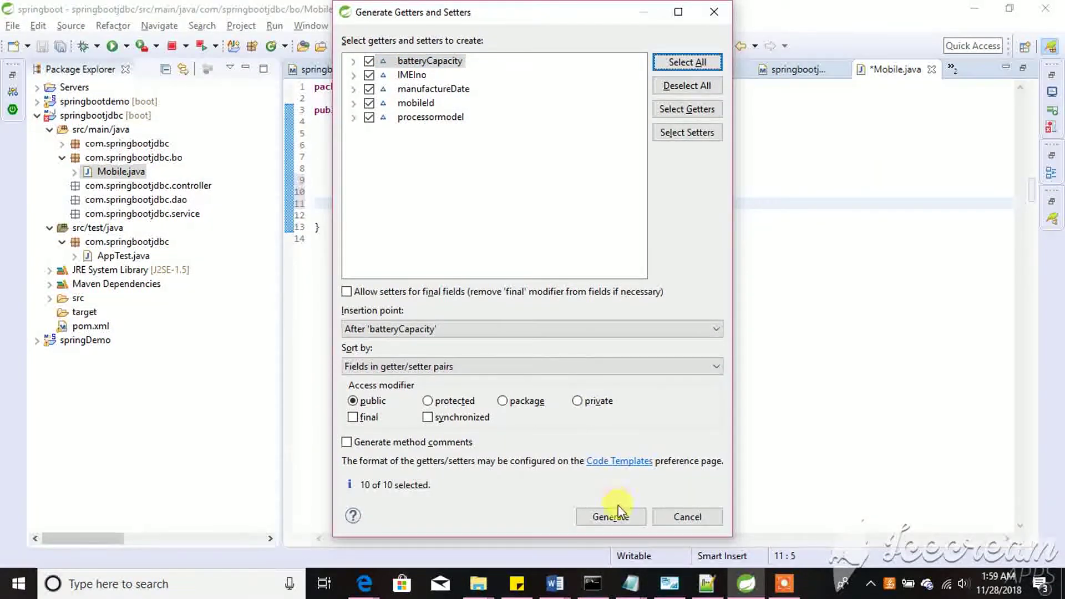
pyautogui.click(611, 516)
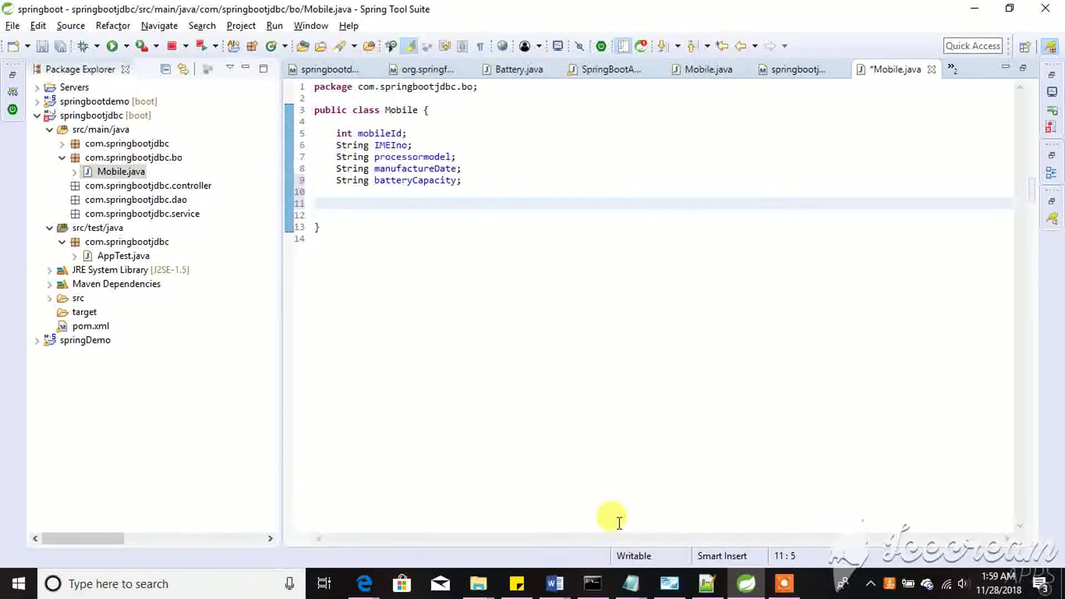
pyautogui.scroll(-1, 619, 521)
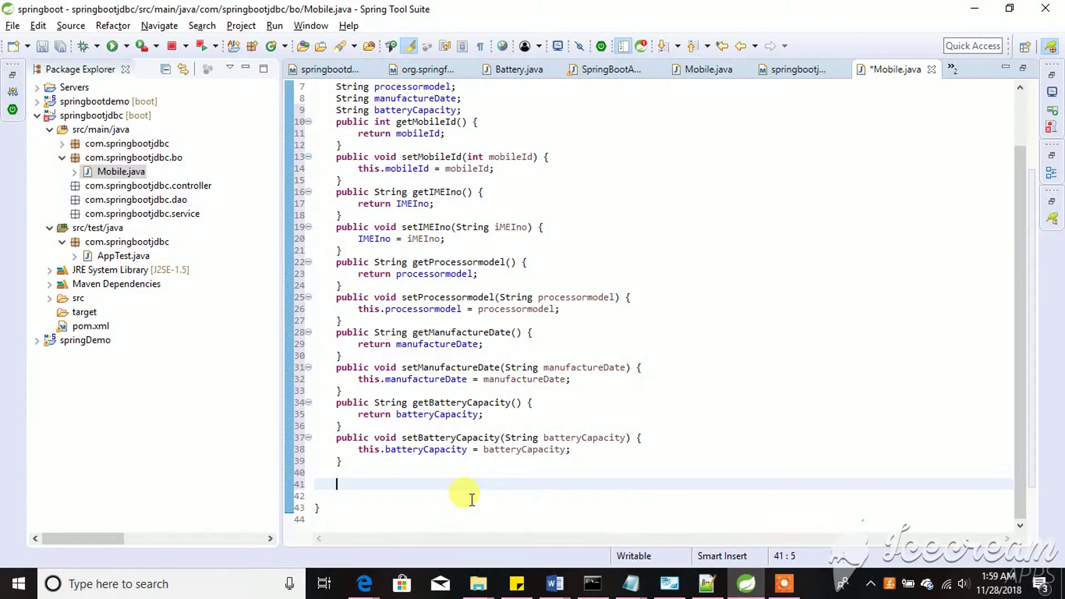
# Generate a toString method covering all Mobile fields and save Mobile.java
pyautogui.hotkey('alt', 'shift', 's')
pyautogui.press('Escape')
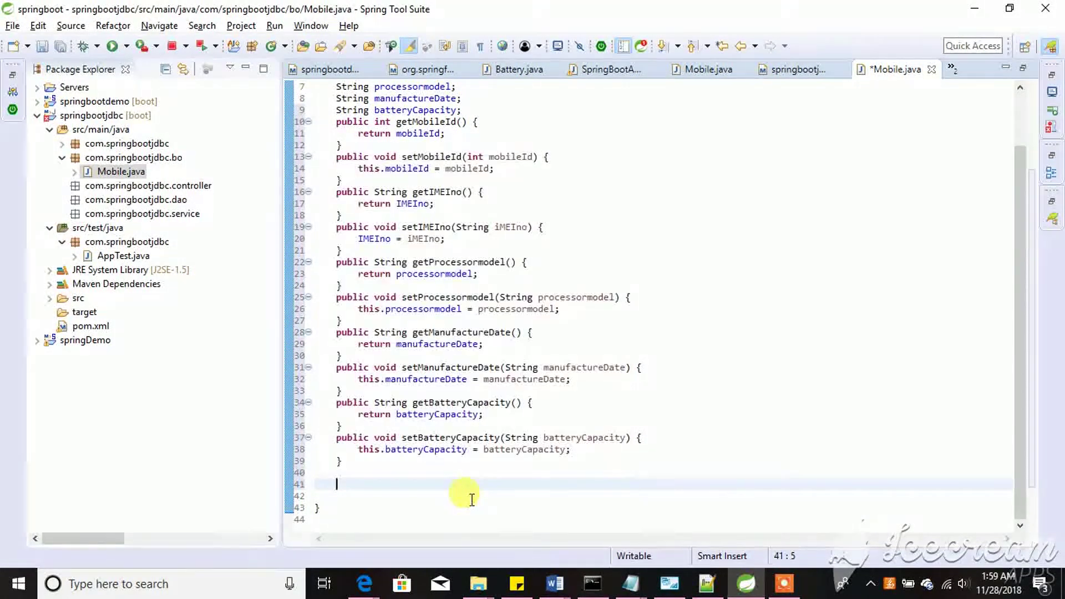
pyautogui.hotkey('alt', 'shift', 's')
pyautogui.press('s')
pyautogui.press('Return')
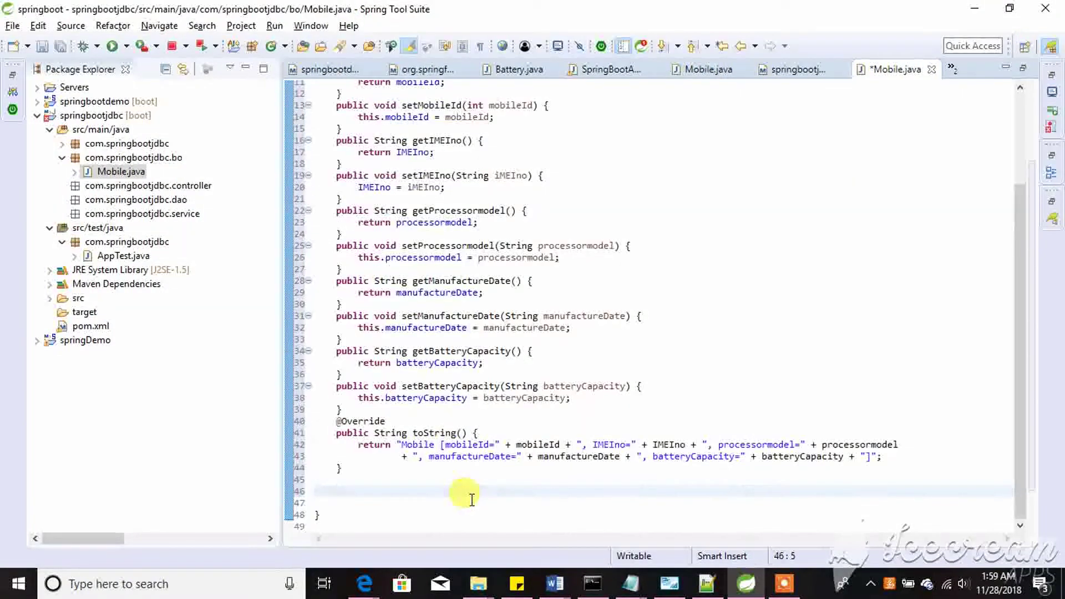
pyautogui.hotkey('ctrl', 's')
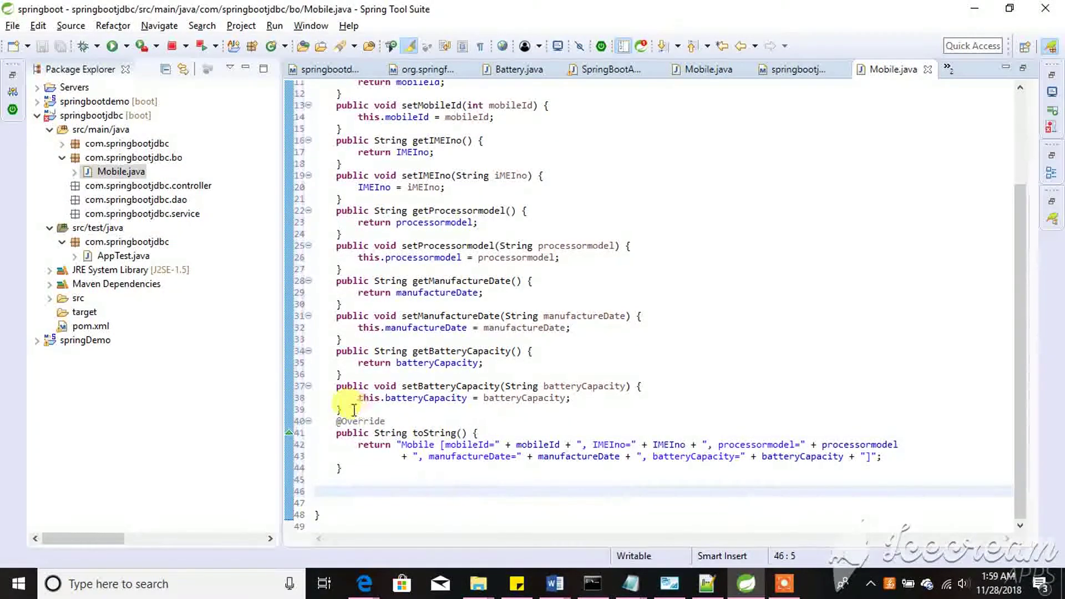
pyautogui.click(355, 421)
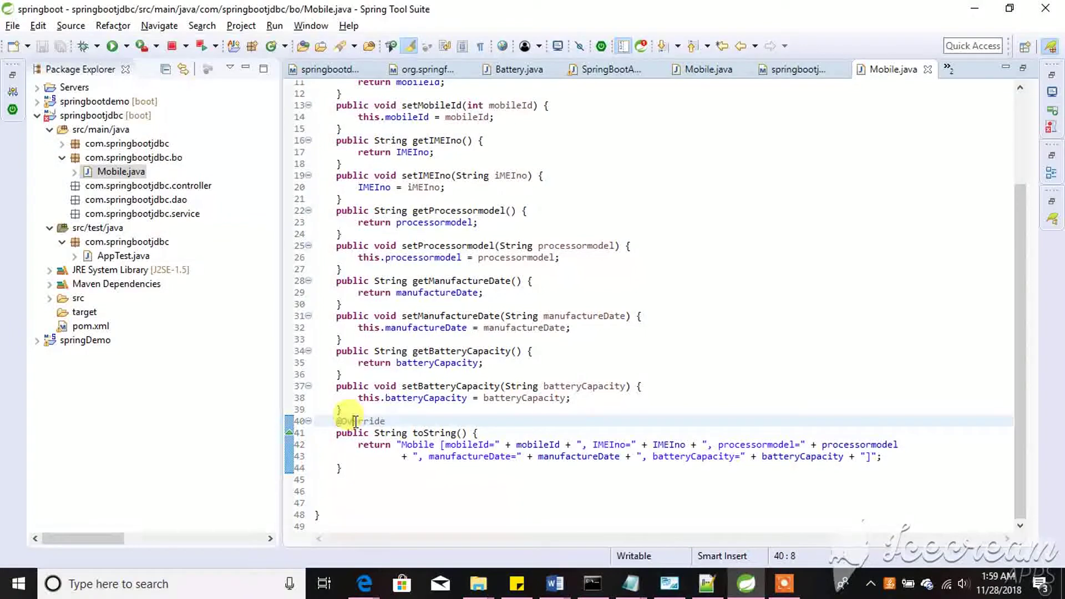
pyautogui.hotkey('ctrl', 'd')
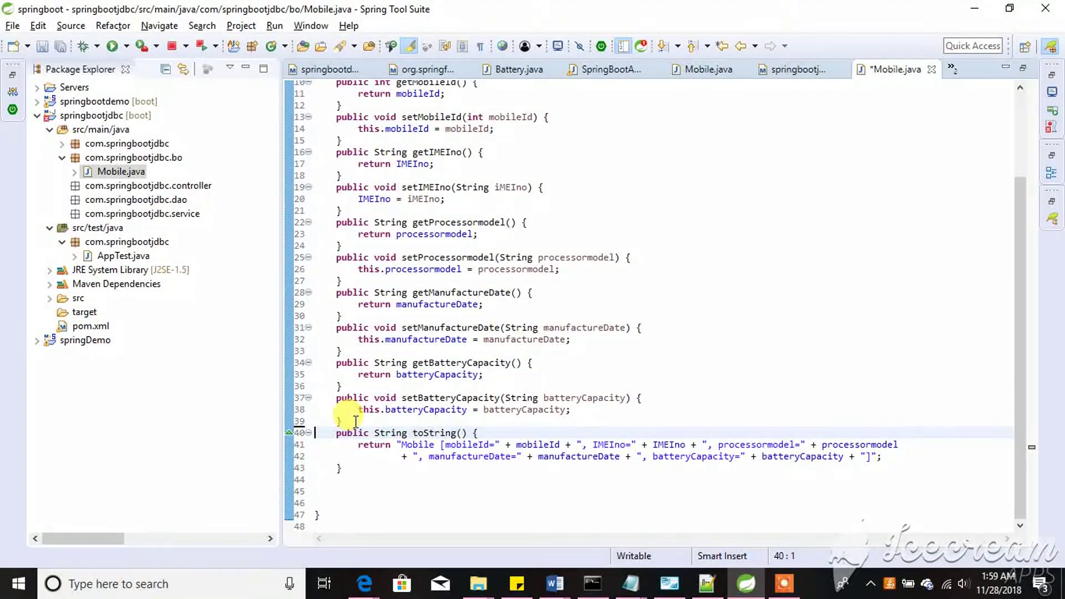
pyautogui.hotkey('ctrl', 's')
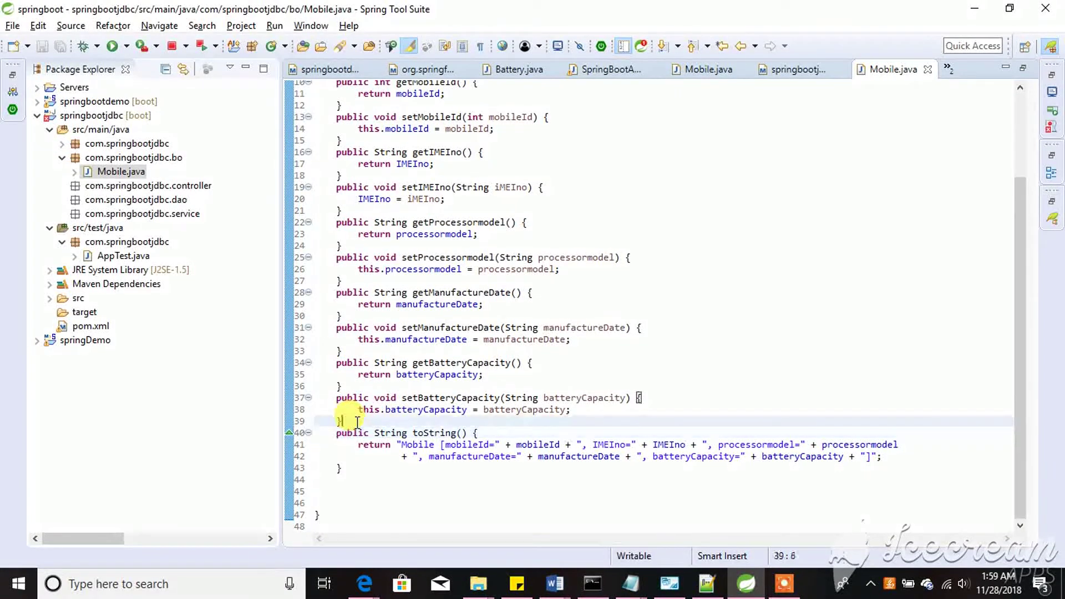
pyautogui.press('Return')
pyautogui.hotkey('ctrl', 's')
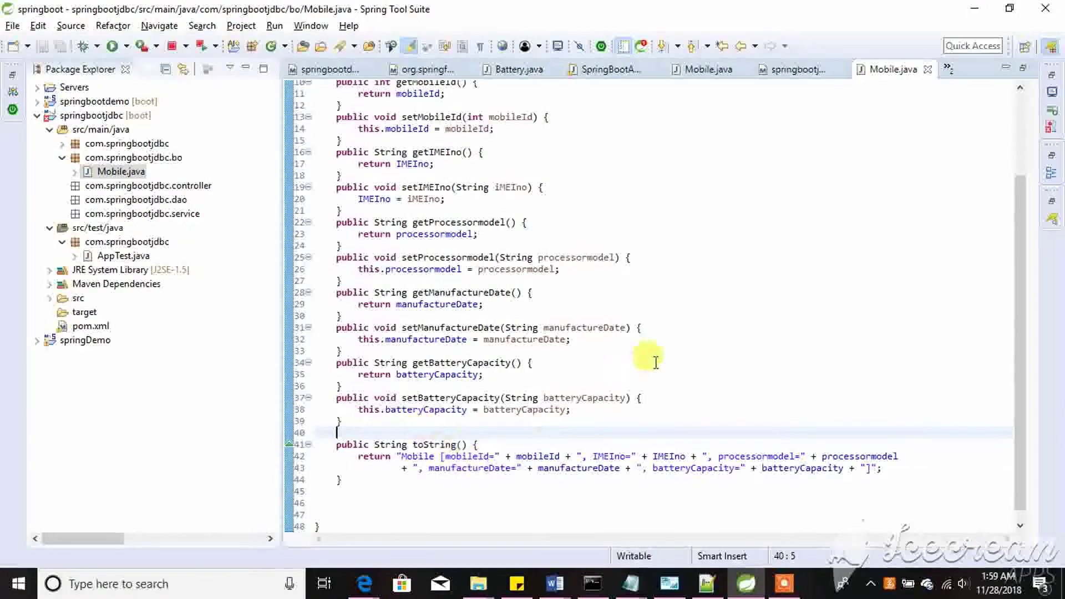
pyautogui.scroll(3, 656, 362)
pyautogui.scroll(2, 656, 362)
pyautogui.scroll(-1, 655, 362)
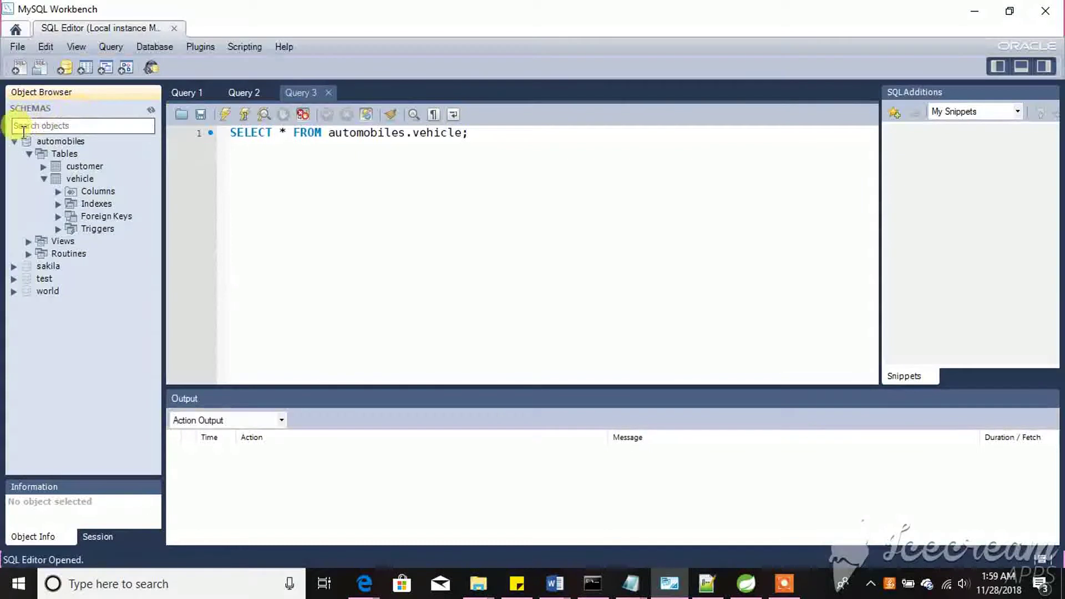
# Collapse the automobiles schema tree in the Object Browser
pyautogui.click(13, 142)
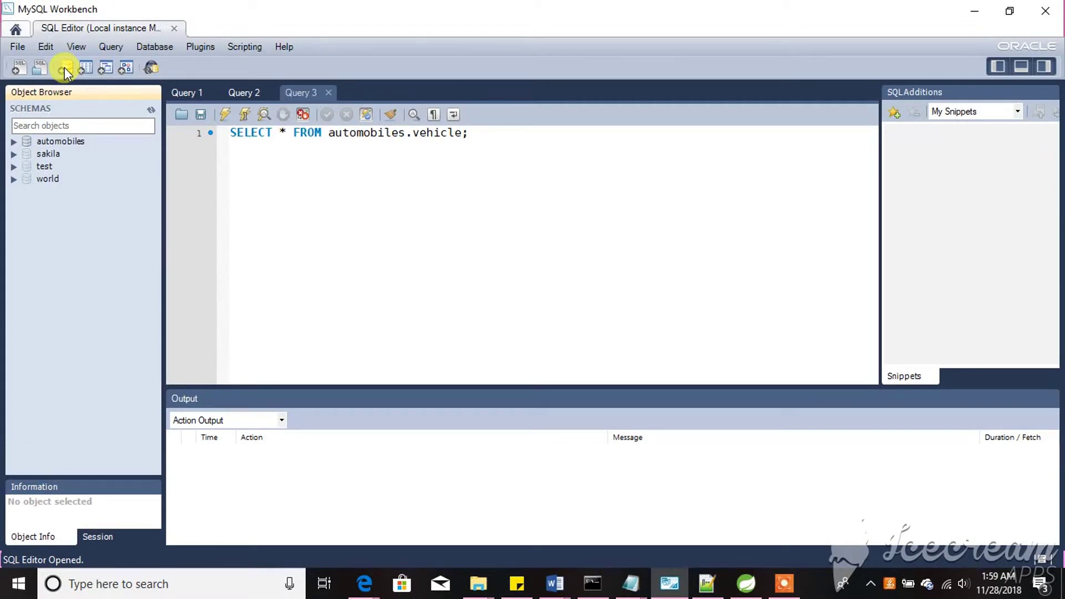
# Start a new schema and name it mobileapp in place of new_schema
pyautogui.click(64, 68)
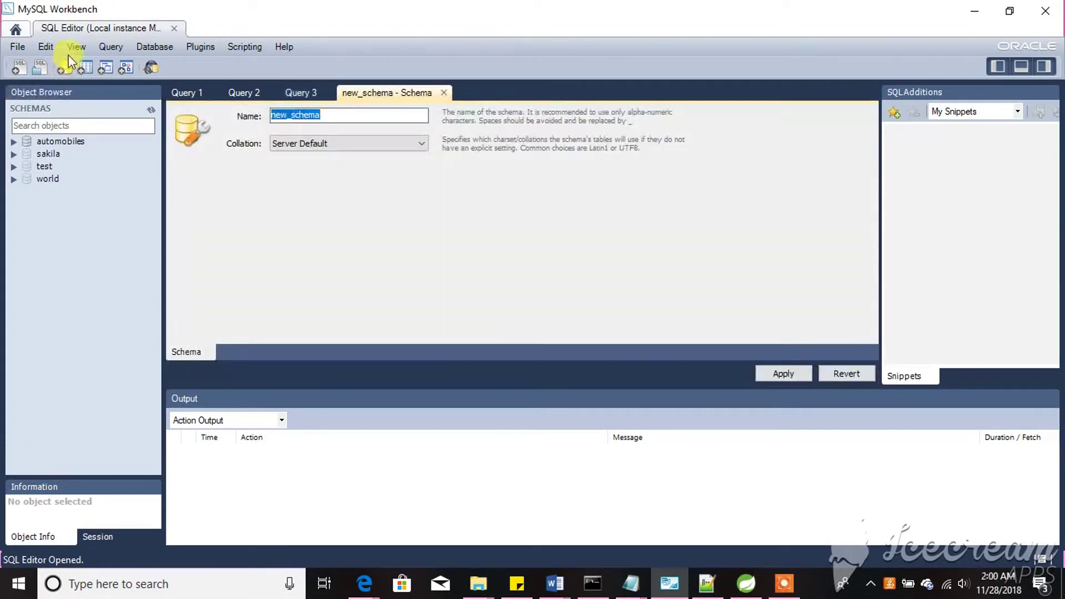
pyautogui.click(329, 115)
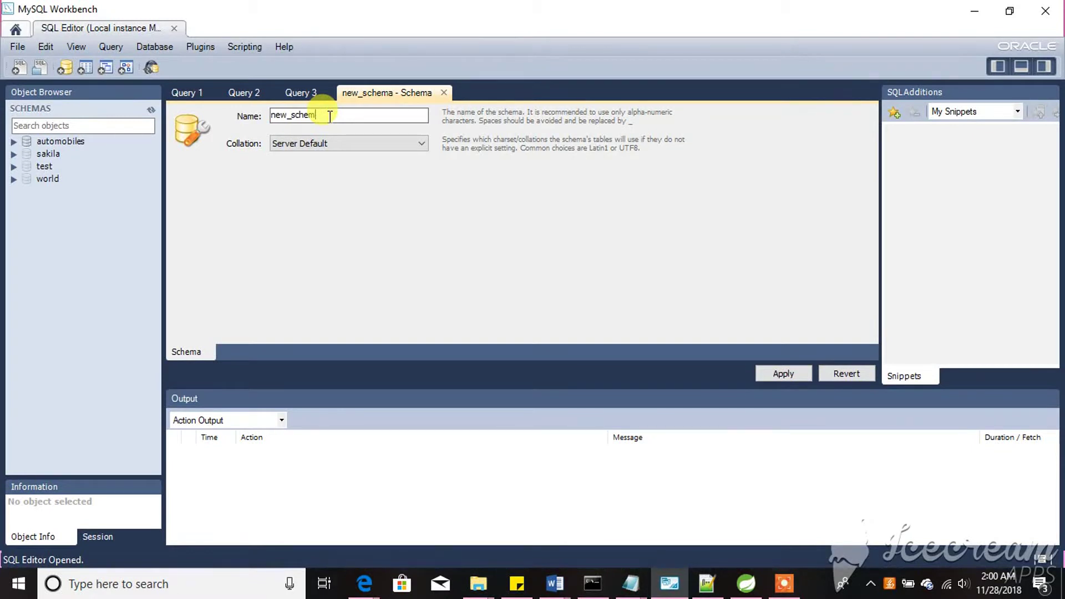
pyautogui.press('BackSpace')
pyautogui.press('BackSpace')
pyautogui.press('BackSpace')
pyautogui.press('BackSpace')
pyautogui.press('BackSpace')
pyautogui.press('BackSpace')
pyautogui.write('mobileapp')
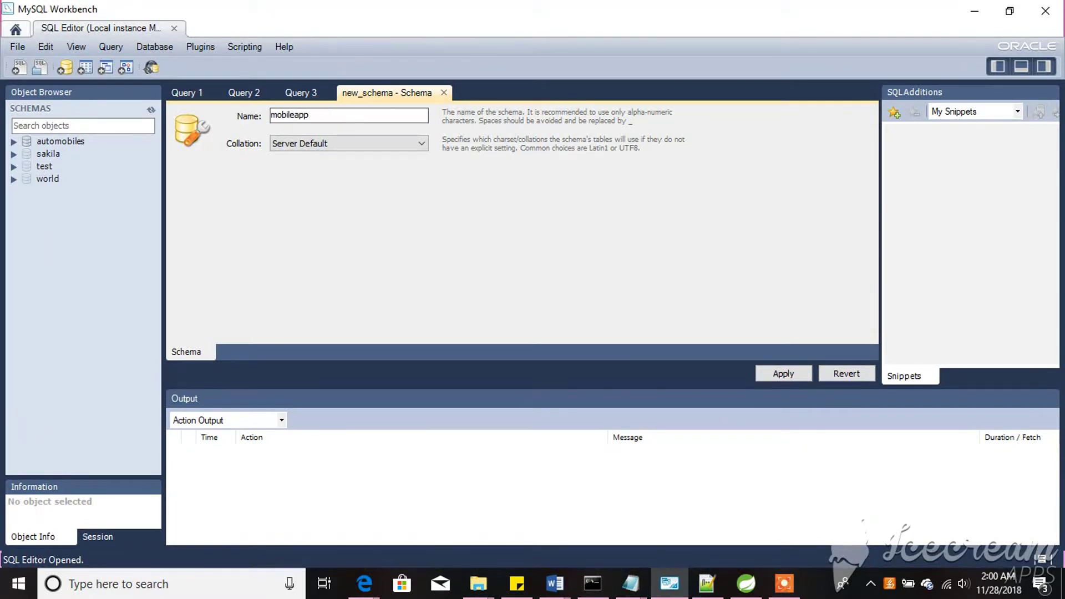
pyautogui.press('Return')
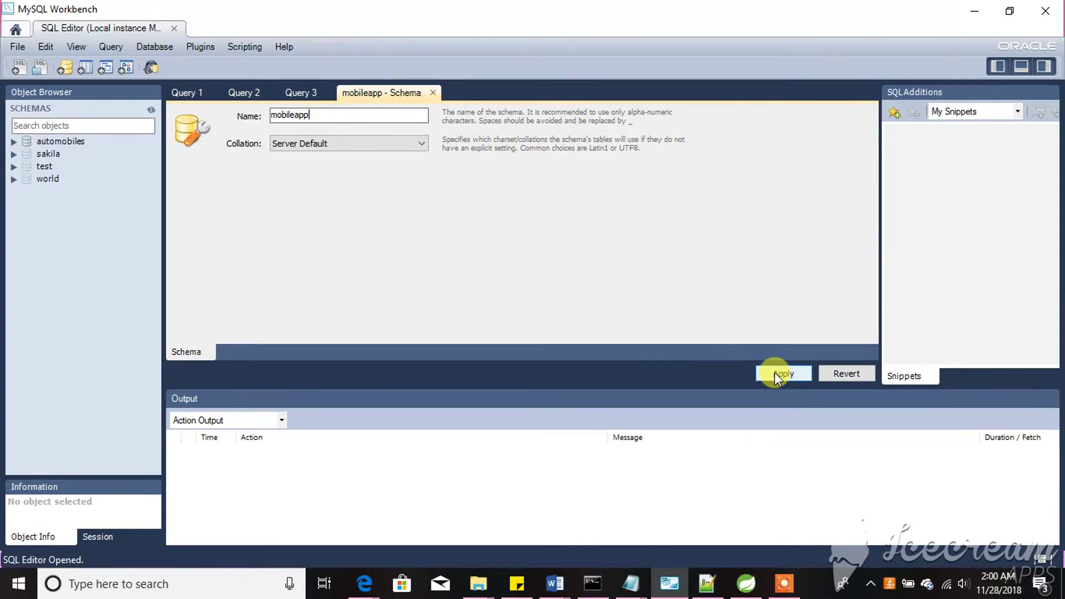
# Apply and run the CREATE SCHEMA script for mobileapp and finish the dialog
pyautogui.click(775, 371)
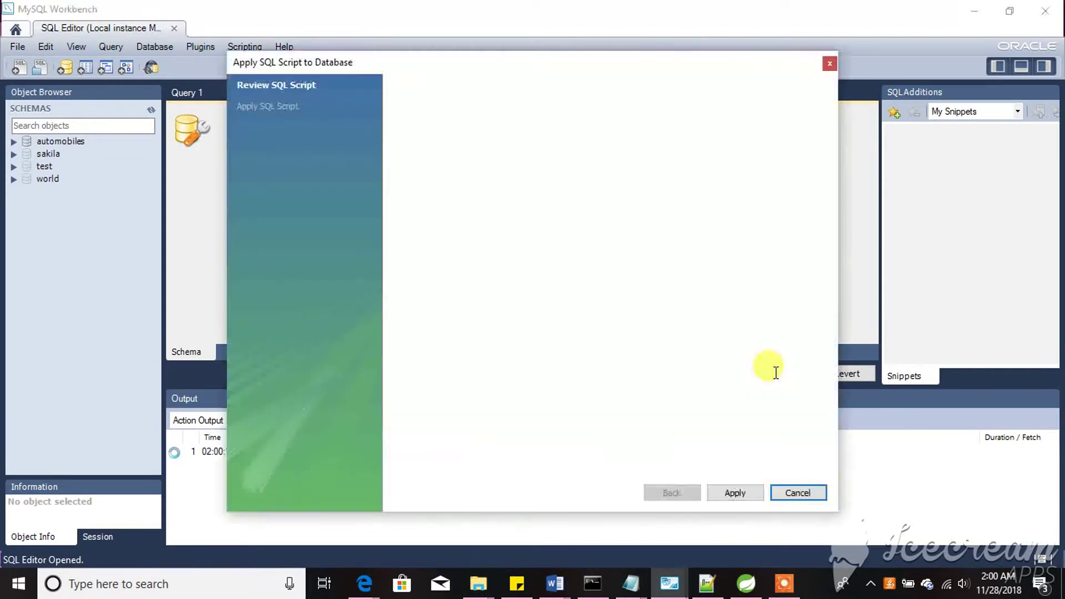
pyautogui.click(732, 493)
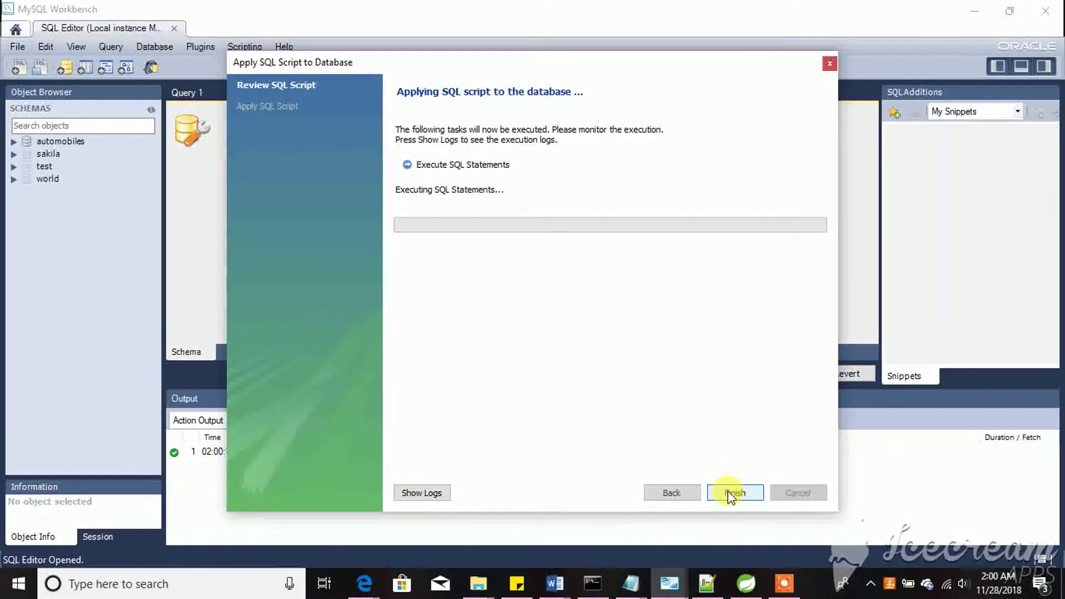
pyautogui.click(733, 493)
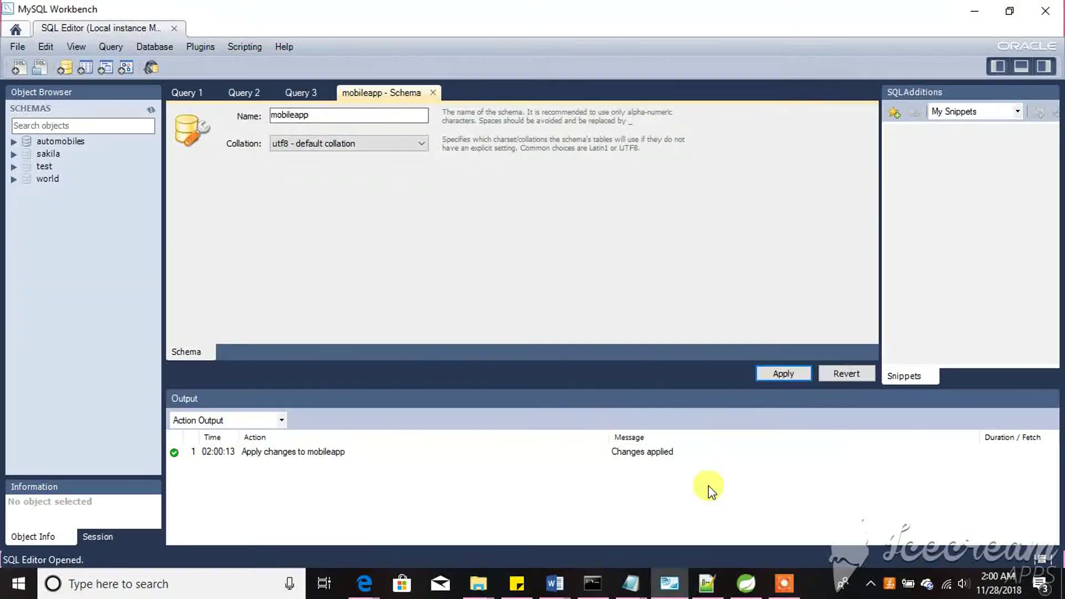
# Replace the old query with 'use mobileapp;', execute it, then clear the editor
pyautogui.click(432, 93)
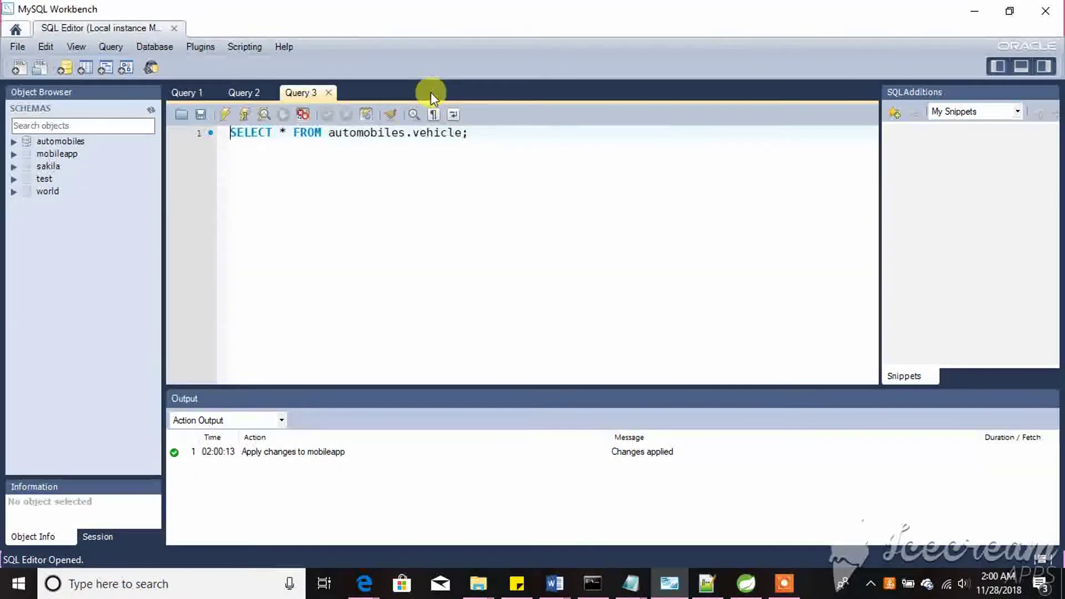
pyautogui.click(485, 137)
pyautogui.press('BackSpace')
pyautogui.press('BackSpace')
pyautogui.press('BackSpace')
pyautogui.press('BackSpace')
pyautogui.press('BackSpace')
pyautogui.press('BackSpace')
pyautogui.press('BackSpace')
pyautogui.press('BackSpace')
pyautogui.press('BackSpace')
pyautogui.write('use mo')
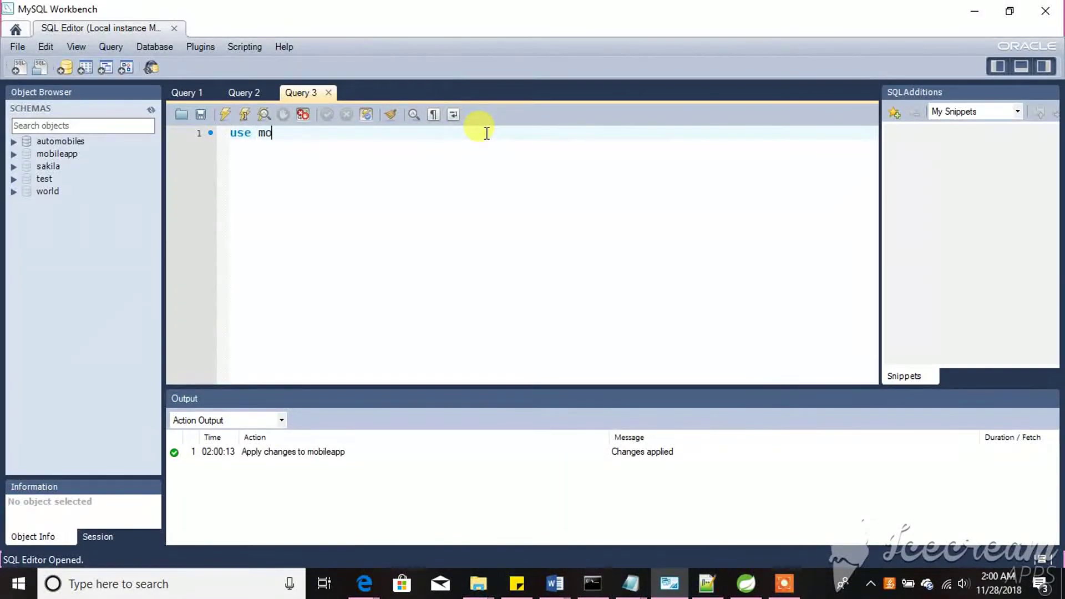
pyautogui.write('bileapp;')
pyautogui.click(220, 114)
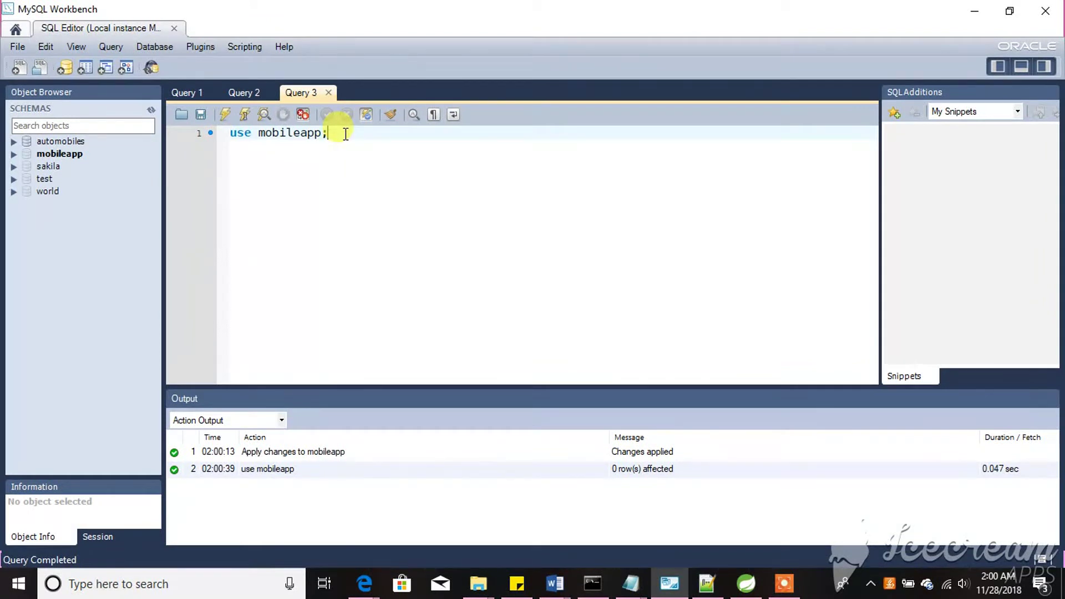
pyautogui.press('BackSpace')
pyautogui.press('BackSpace')
pyautogui.press('BackSpace')
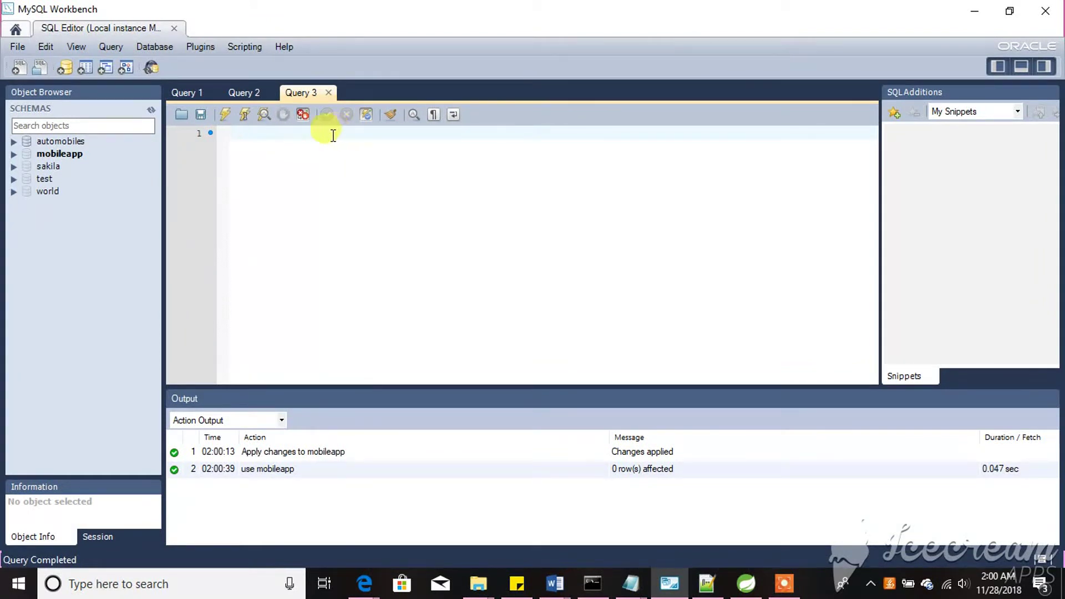
# Start creating a new table under mobileapp's Tables, named mobile with its five columns
pyautogui.click(15, 154)
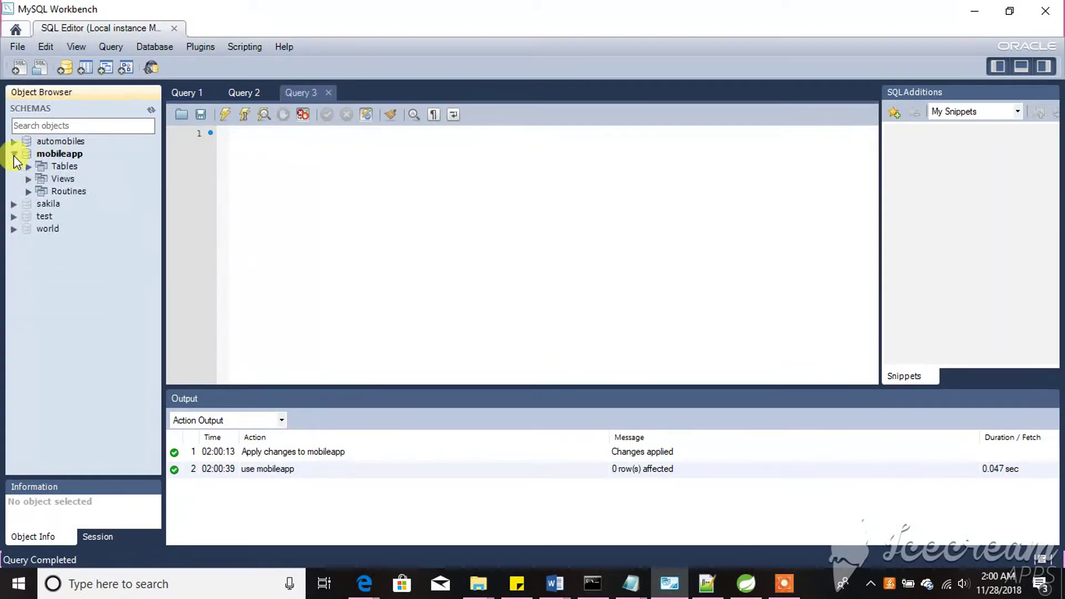
pyautogui.rightClick(46, 171)
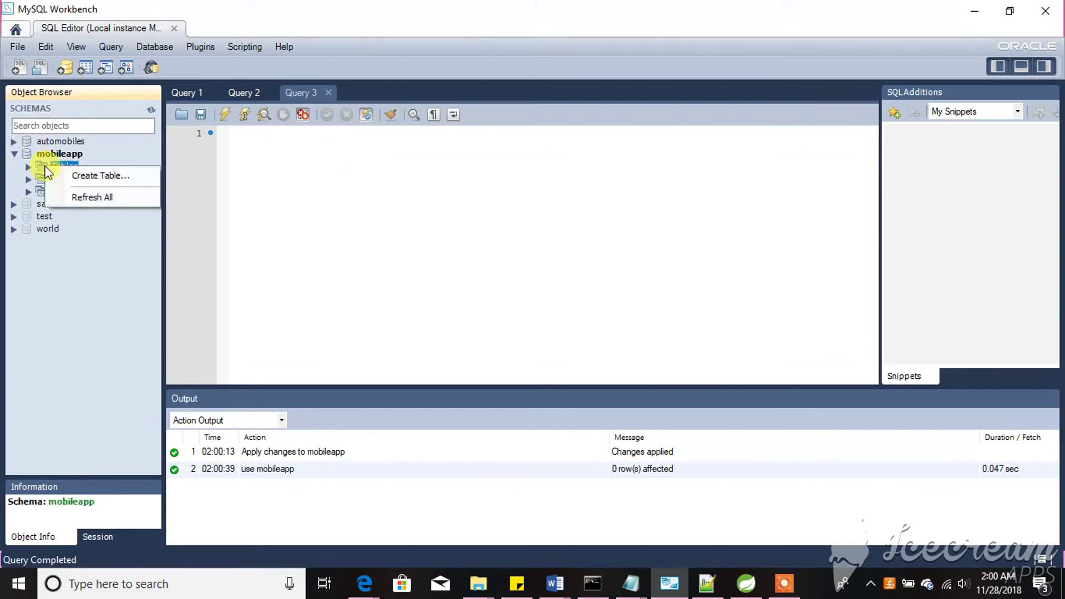
pyautogui.click(101, 175)
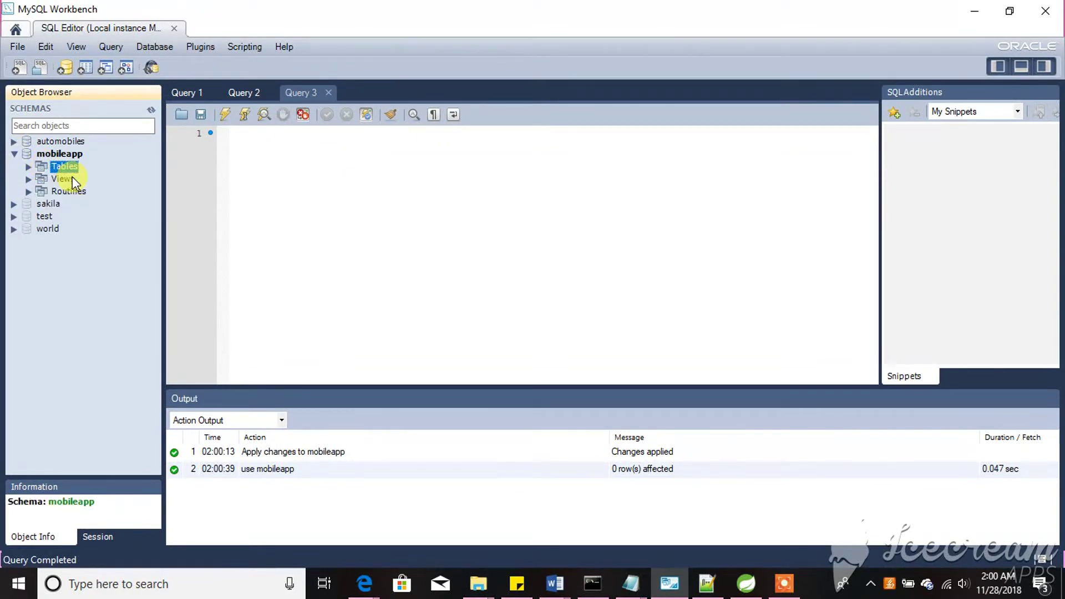
pyautogui.write('m')
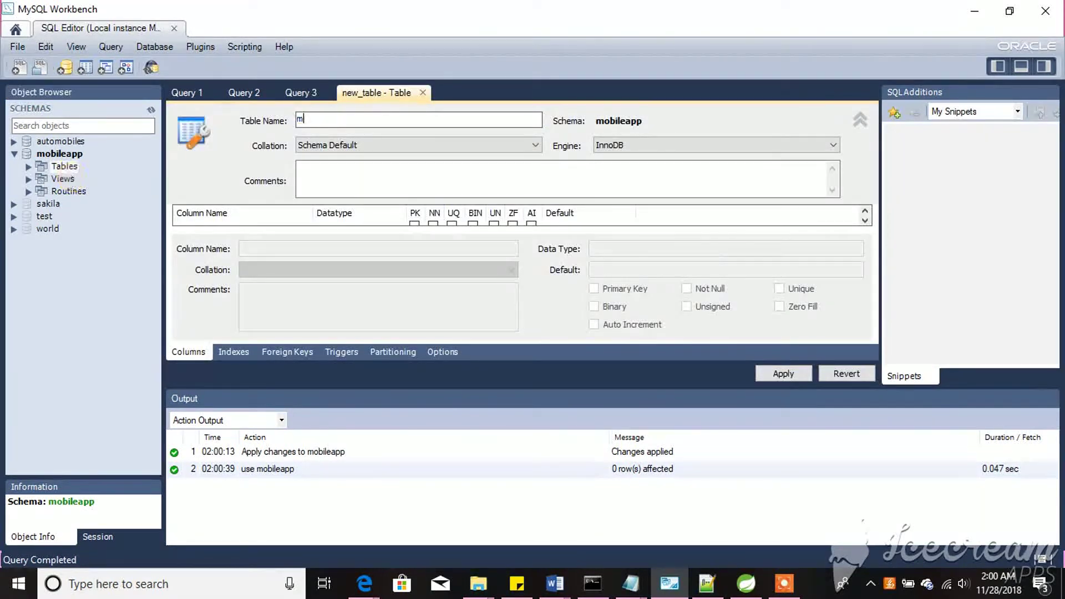
pyautogui.write('obile')
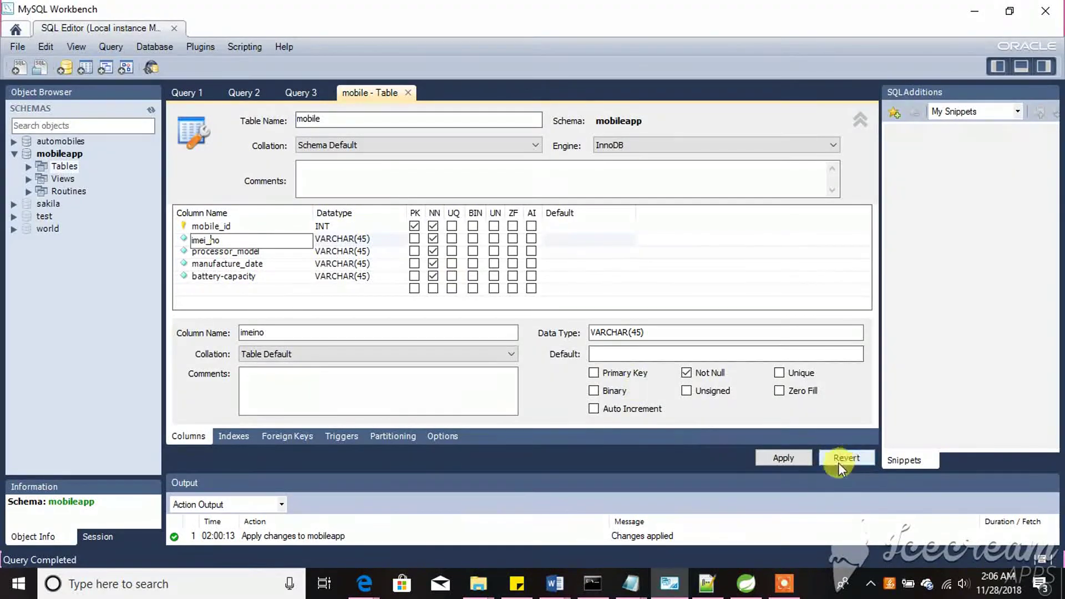
# Apply and execute the script creating the mobile table with mobile_id primary key
pyautogui.click(794, 459)
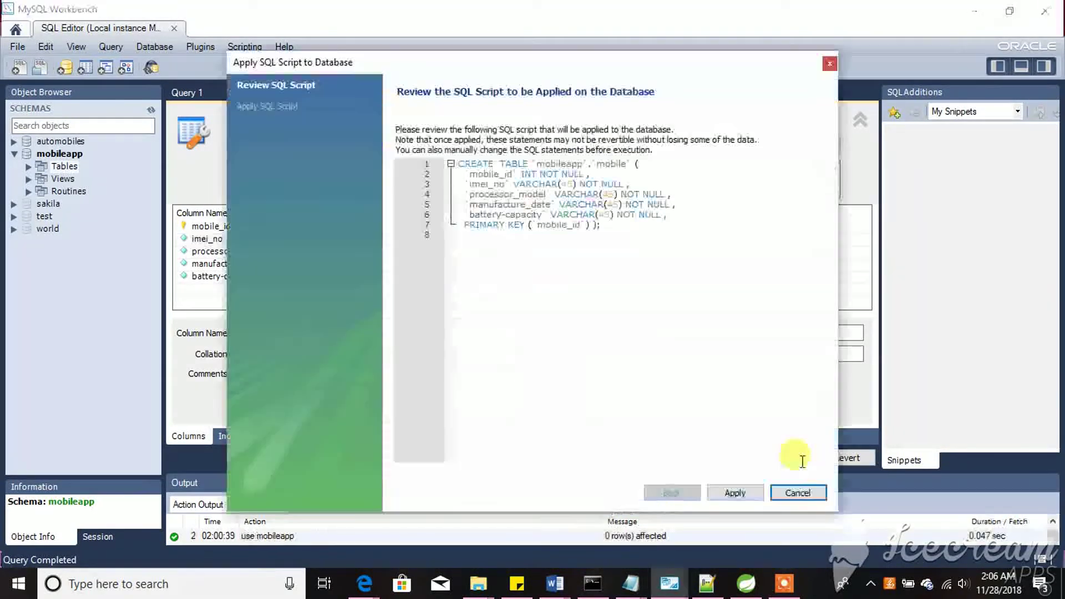
pyautogui.click(735, 492)
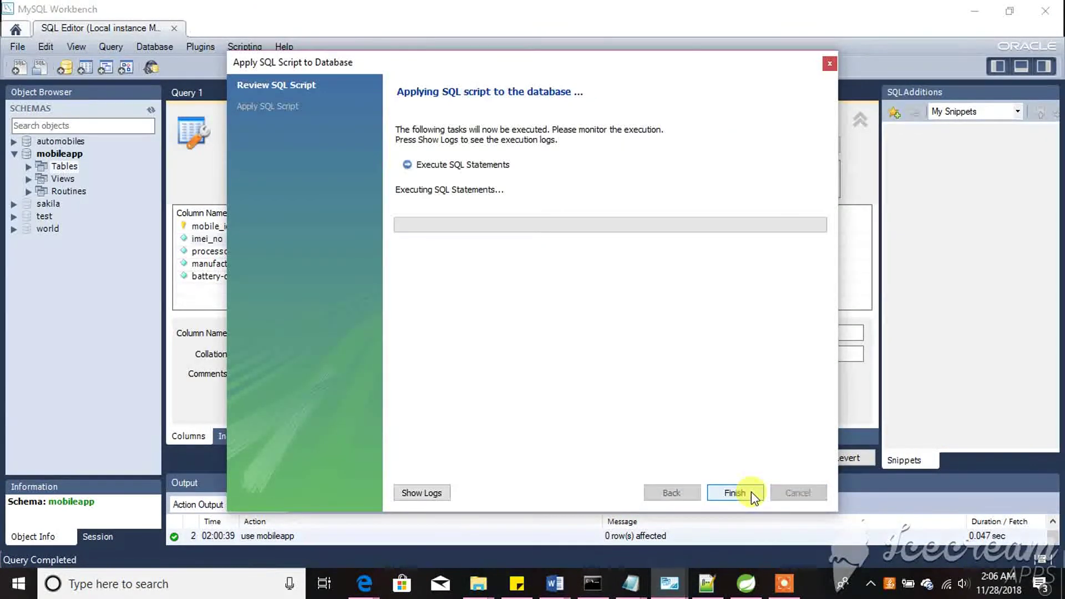
pyautogui.click(734, 493)
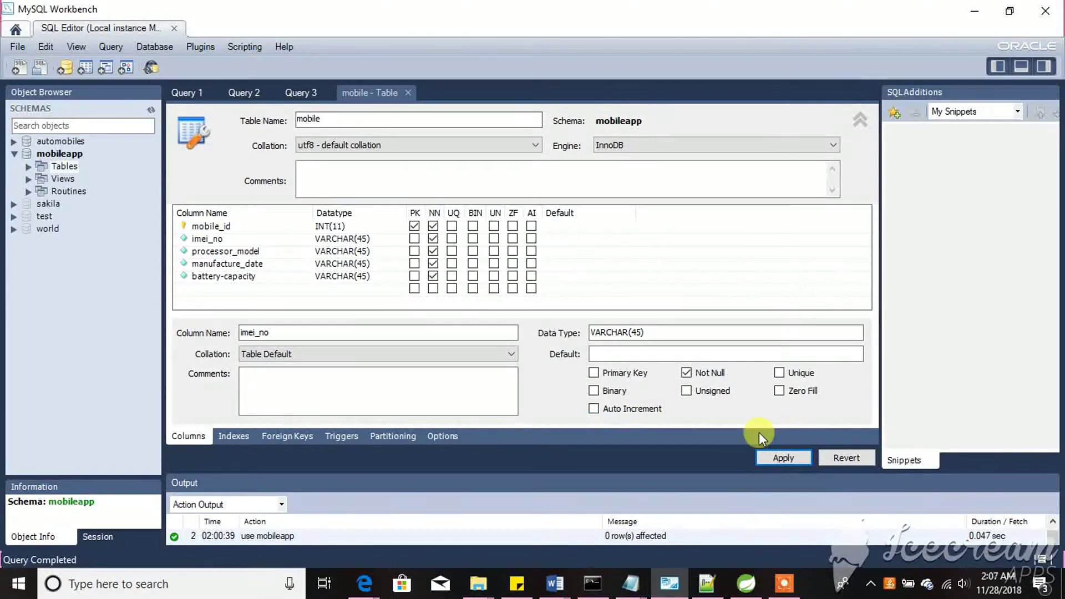
# Run Select Rows - Limit 1000 on mobileapp.mobile to get an empty result grid
pyautogui.click(783, 458)
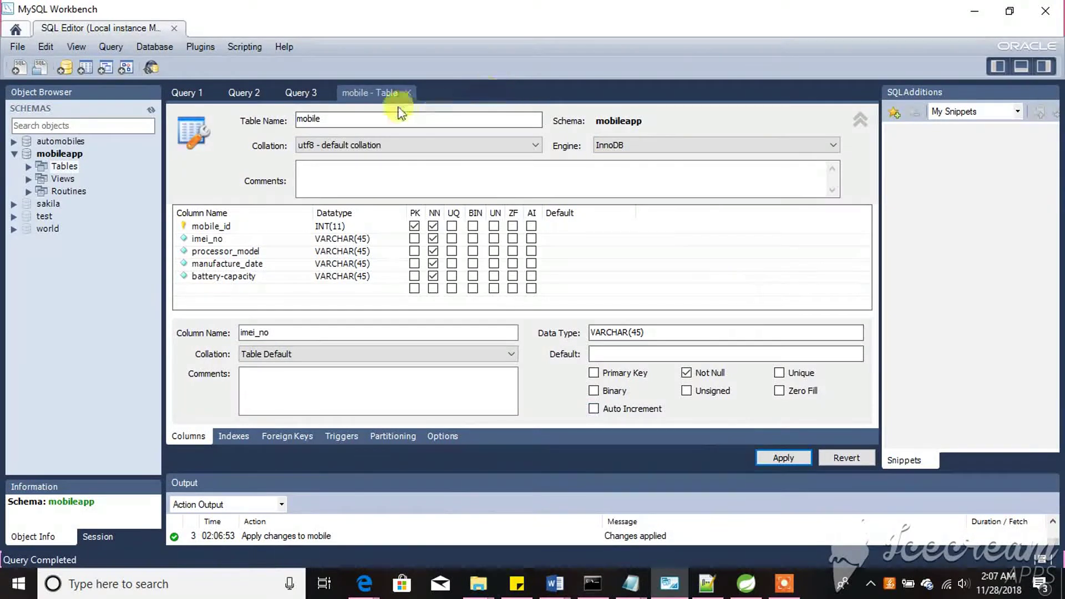
pyautogui.click(383, 92)
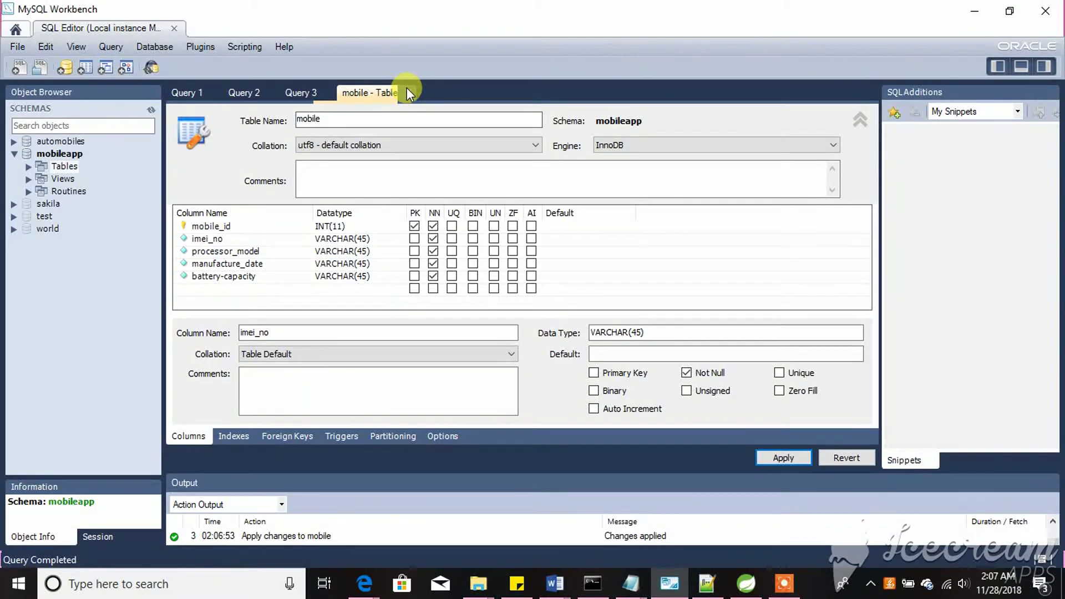
pyautogui.click(31, 167)
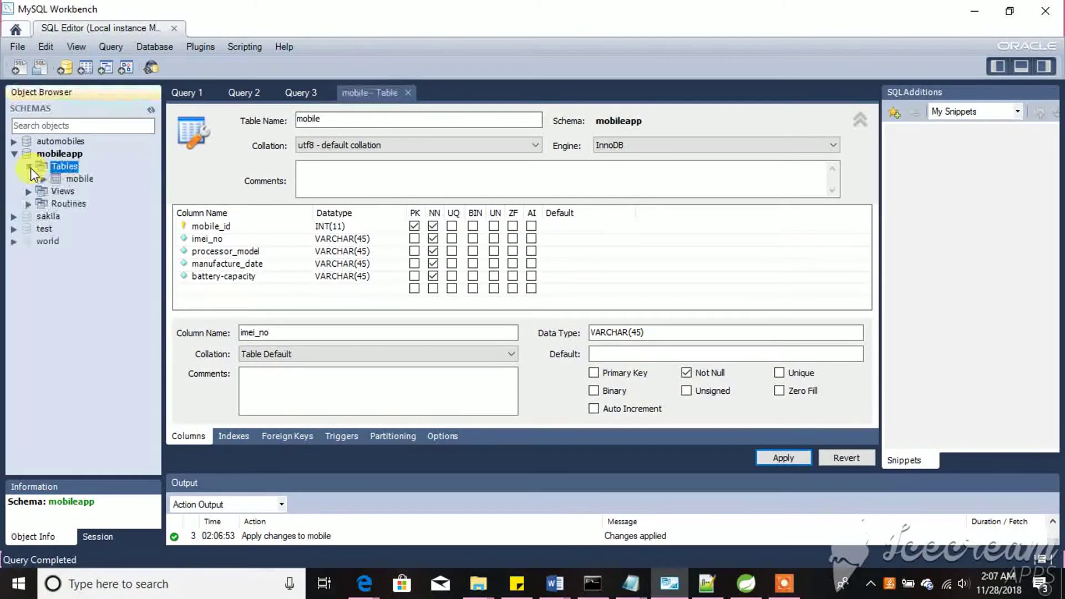
pyautogui.click(57, 178)
pyautogui.rightClick(57, 178)
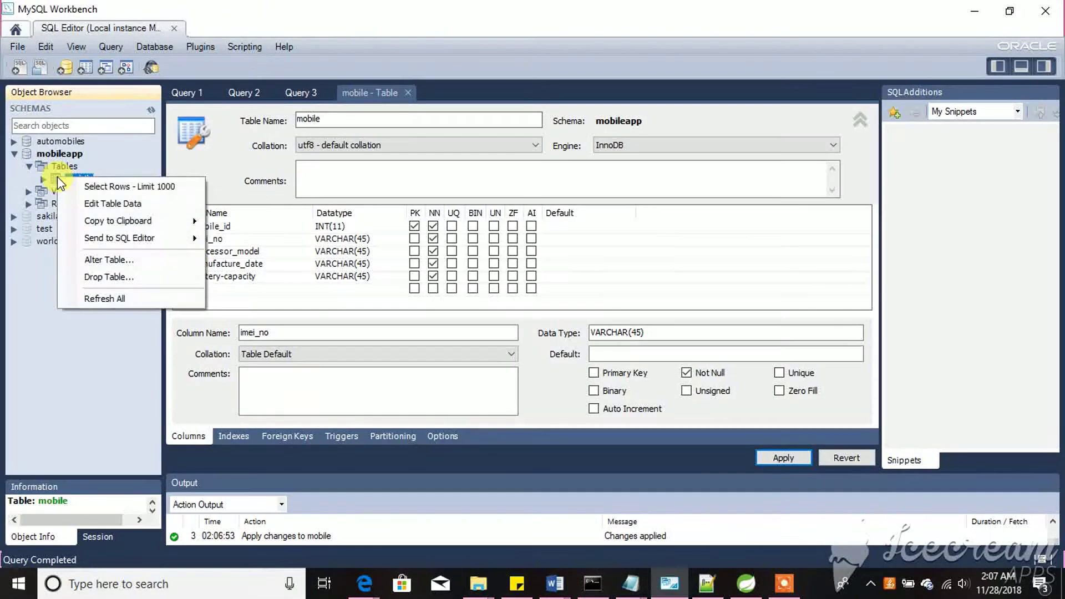
pyautogui.click(90, 189)
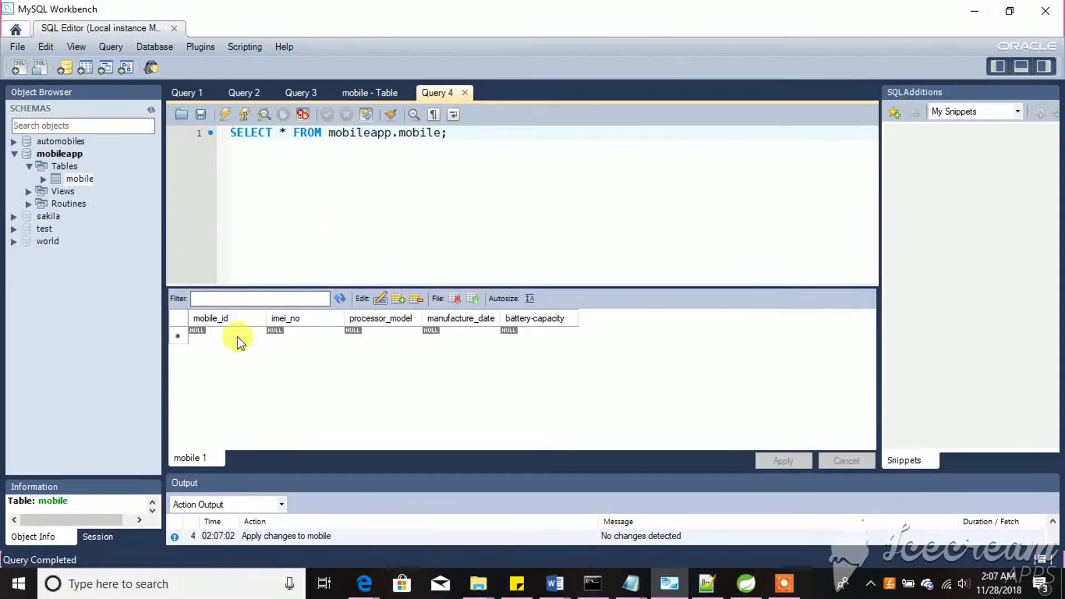
# Enter row 1: 1, imei122344, dualcore, jan 2018, 3800mah in the result grid
pyautogui.click(238, 337)
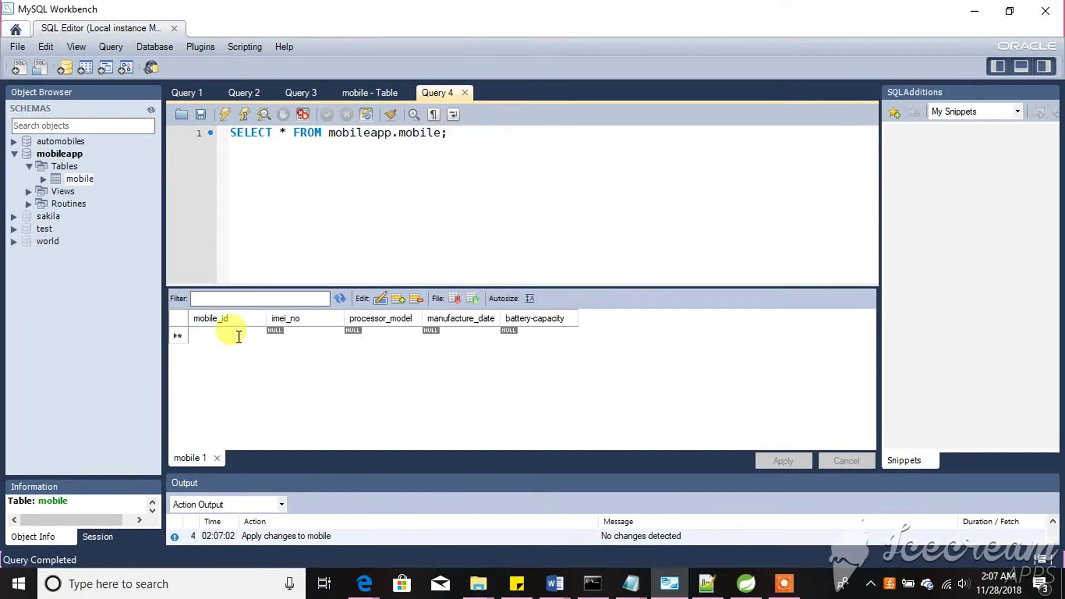
pyautogui.write('1')
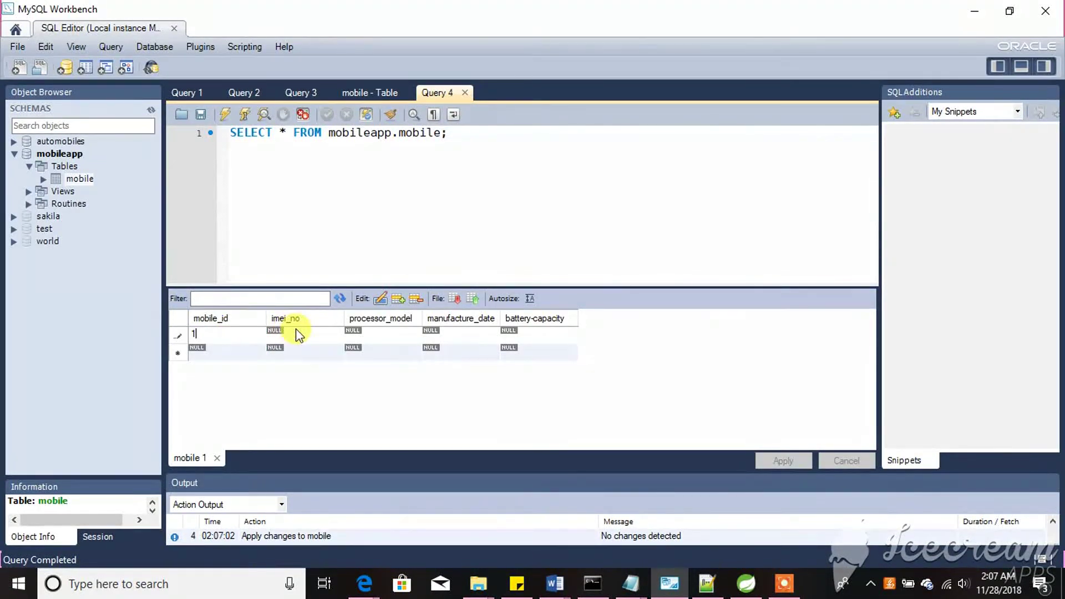
pyautogui.click(296, 332)
pyautogui.write('im')
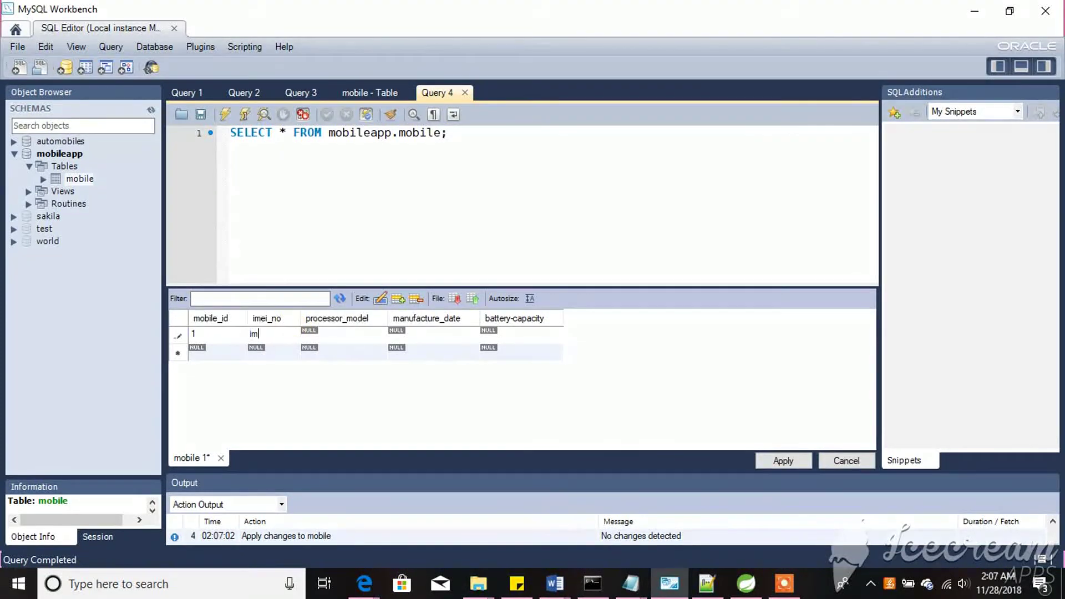
pyautogui.write('ei122344')
pyautogui.click(340, 334)
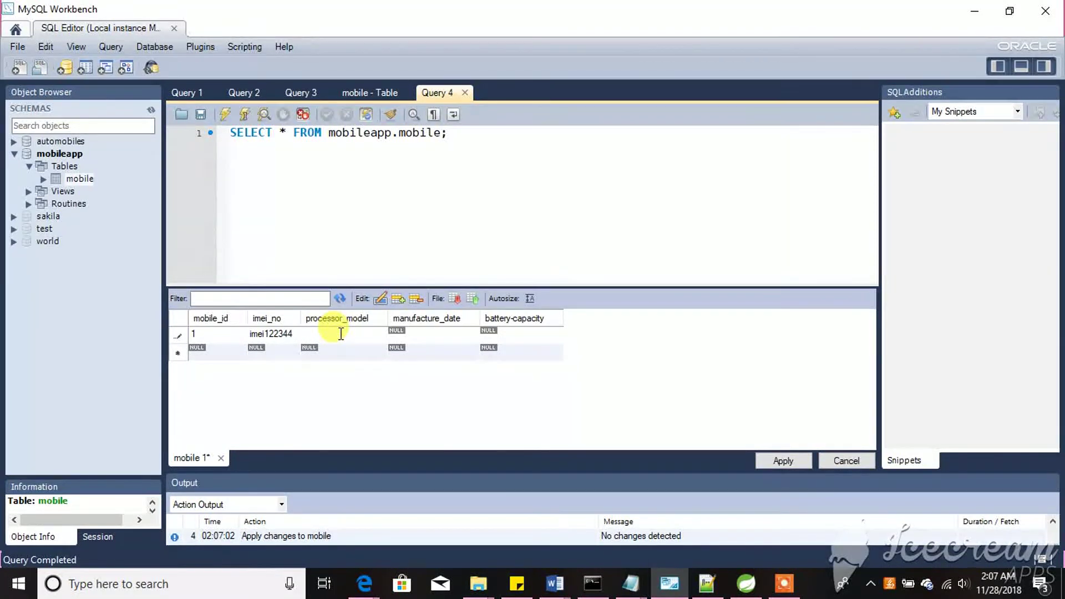
pyautogui.write('d')
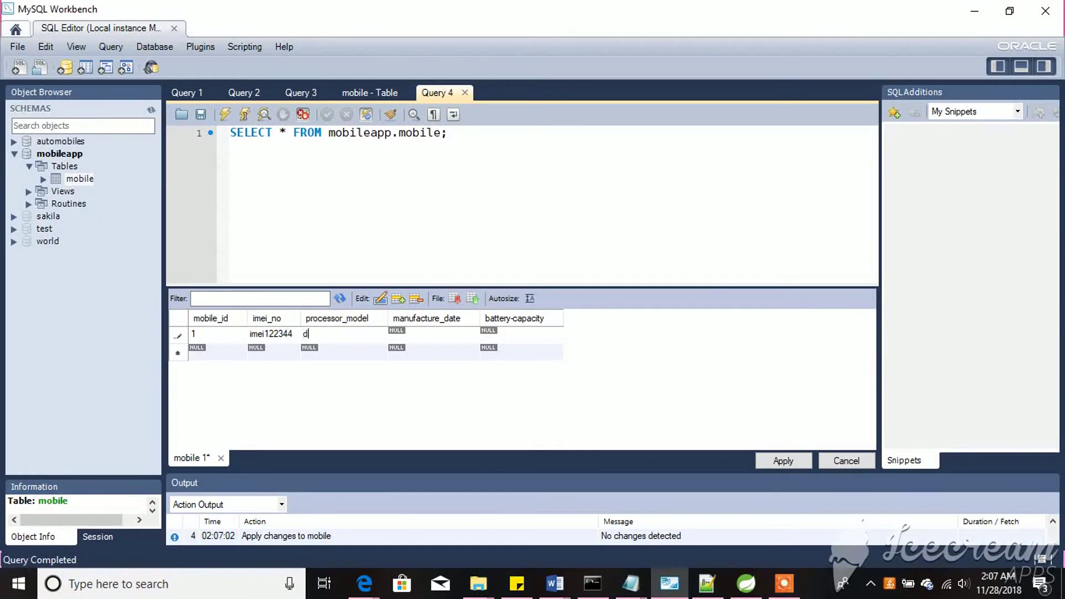
pyautogui.write('ualcore')
pyautogui.click(420, 331)
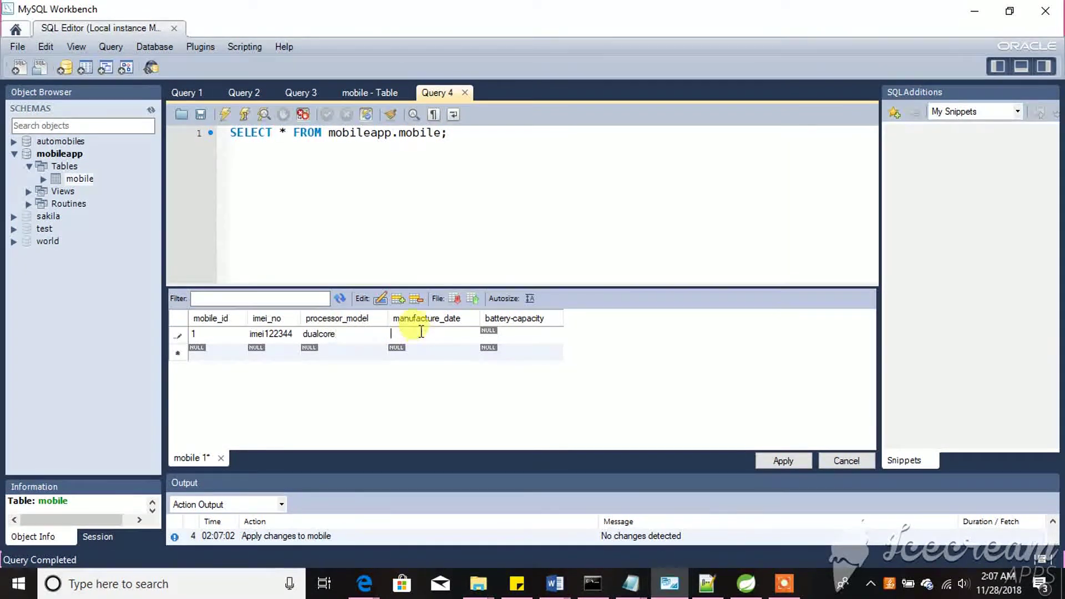
pyautogui.write('jan ')
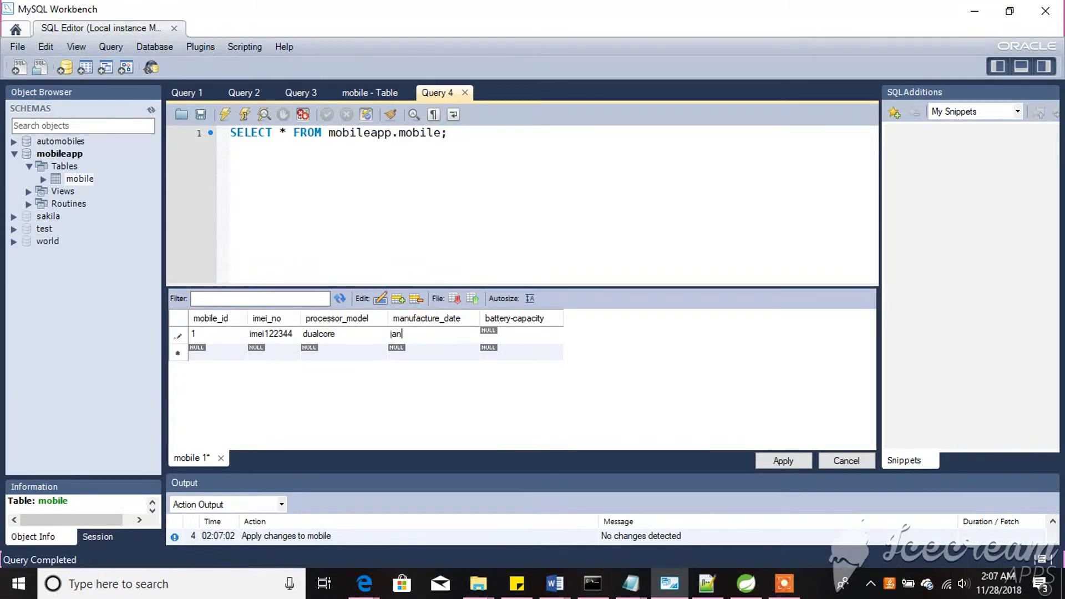
pyautogui.write('20')
pyautogui.write('18')
pyautogui.click(529, 333)
pyautogui.write('3')
pyautogui.write('800')
pyautogui.write('mah')
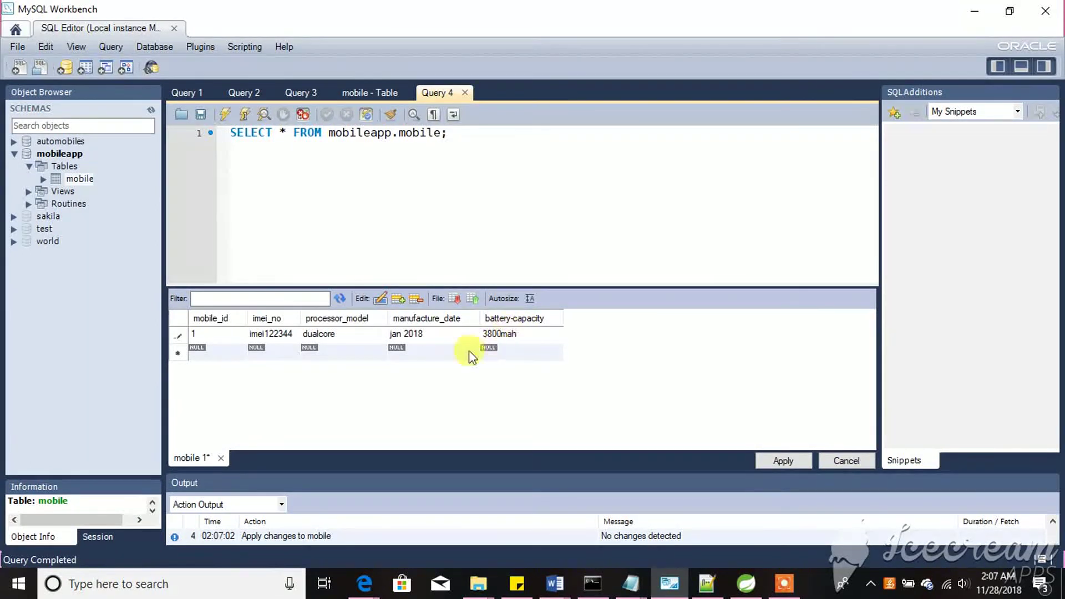
# Enter row 2: 2, imei25763, dualcore, july2017, 4500mah in the result grid
pyautogui.doubleClick(205, 349)
pyautogui.write('2')
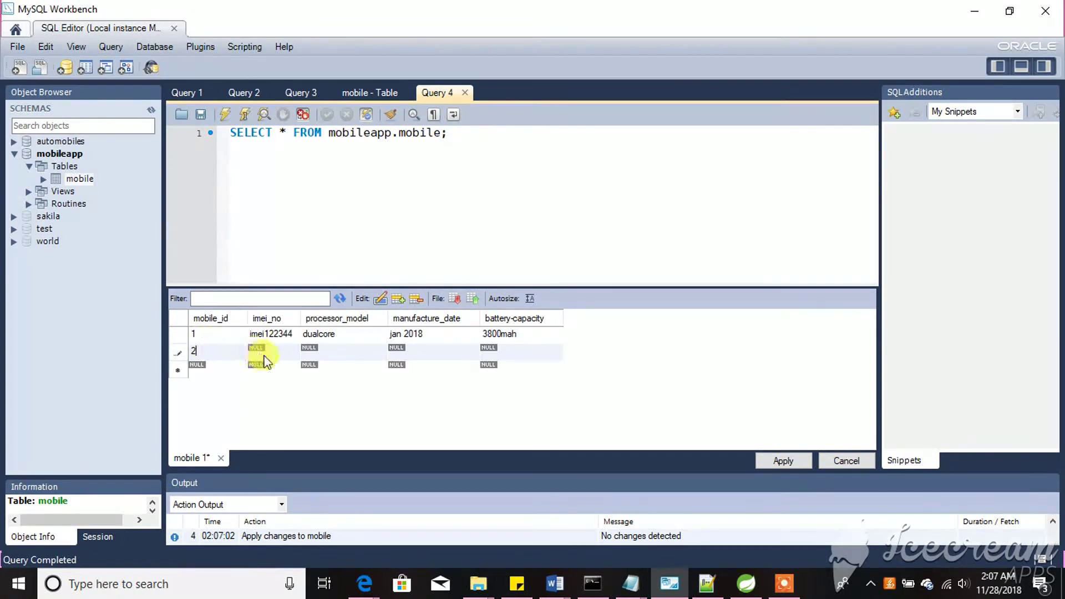
pyautogui.click(265, 352)
pyautogui.write('imei')
pyautogui.write('2')
pyautogui.write('5763')
pyautogui.click(326, 353)
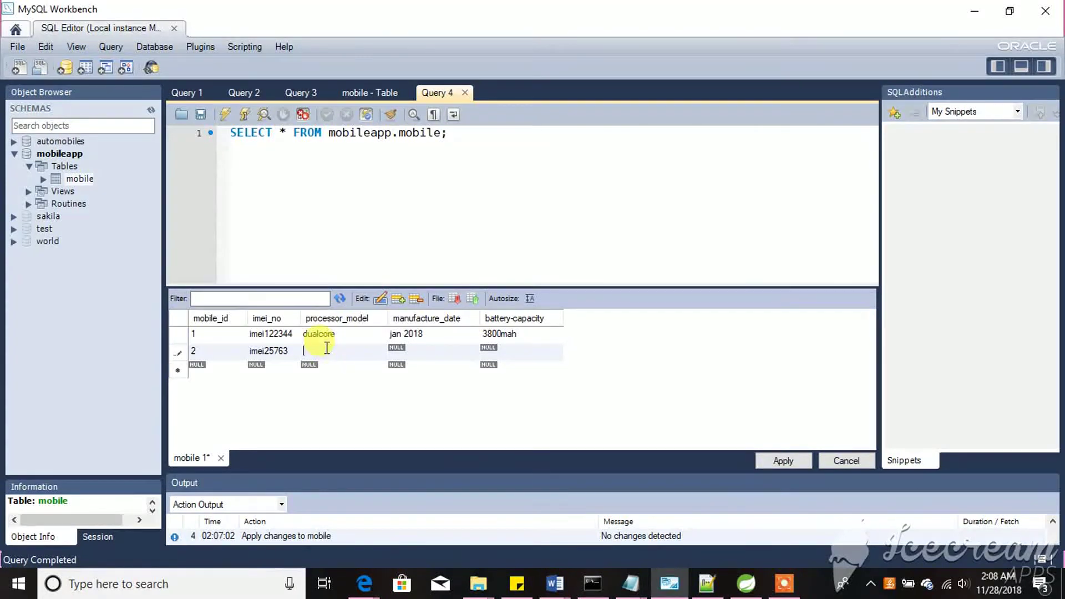
pyautogui.write('dualcore')
pyautogui.click(403, 358)
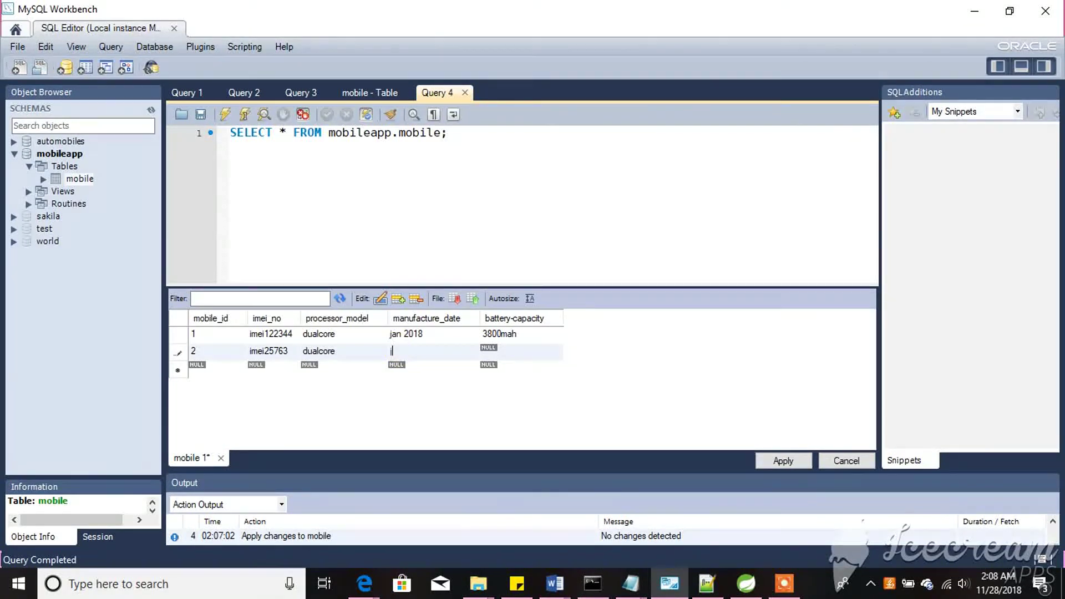
pyautogui.write('july201')
pyautogui.write('7')
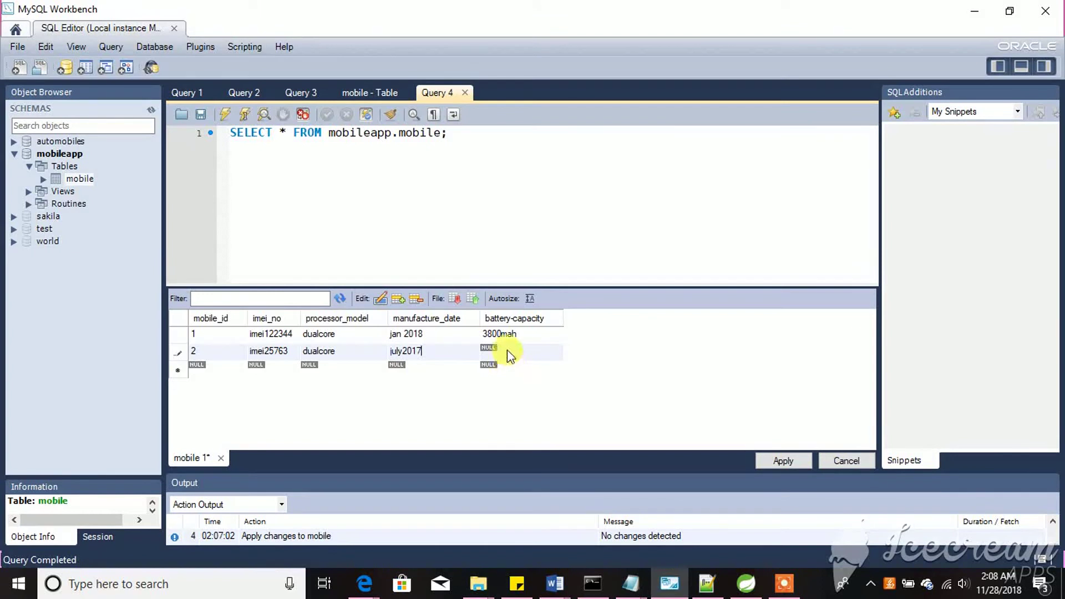
pyautogui.click(507, 355)
pyautogui.write('4500')
pyautogui.write('mah')
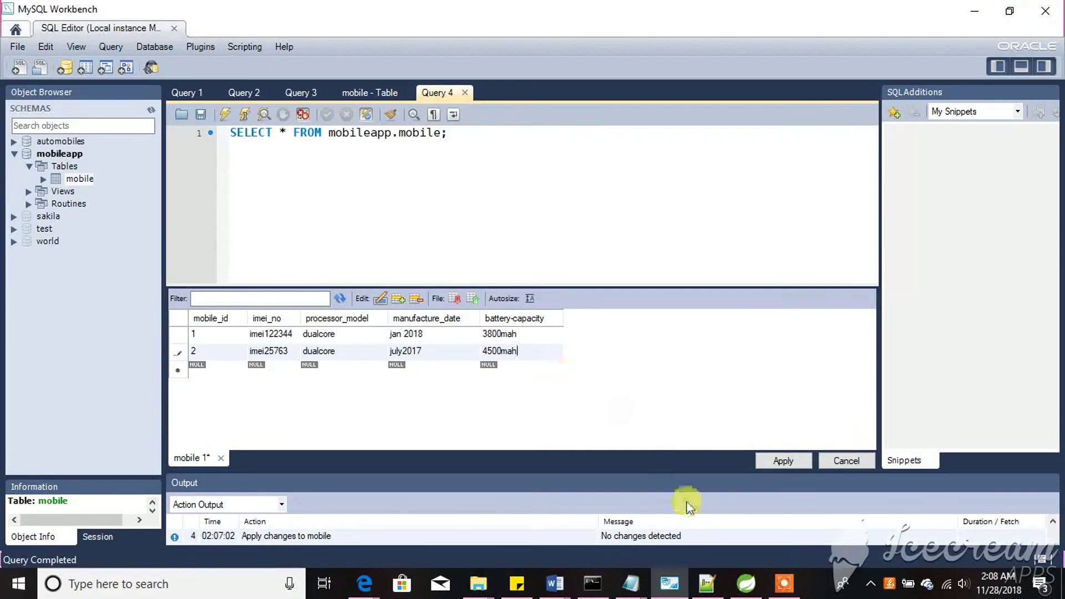
# Commit both new mobile rows via Apply and Finish, then minimize Workbench to reveal Mobile.java
pyautogui.click(784, 462)
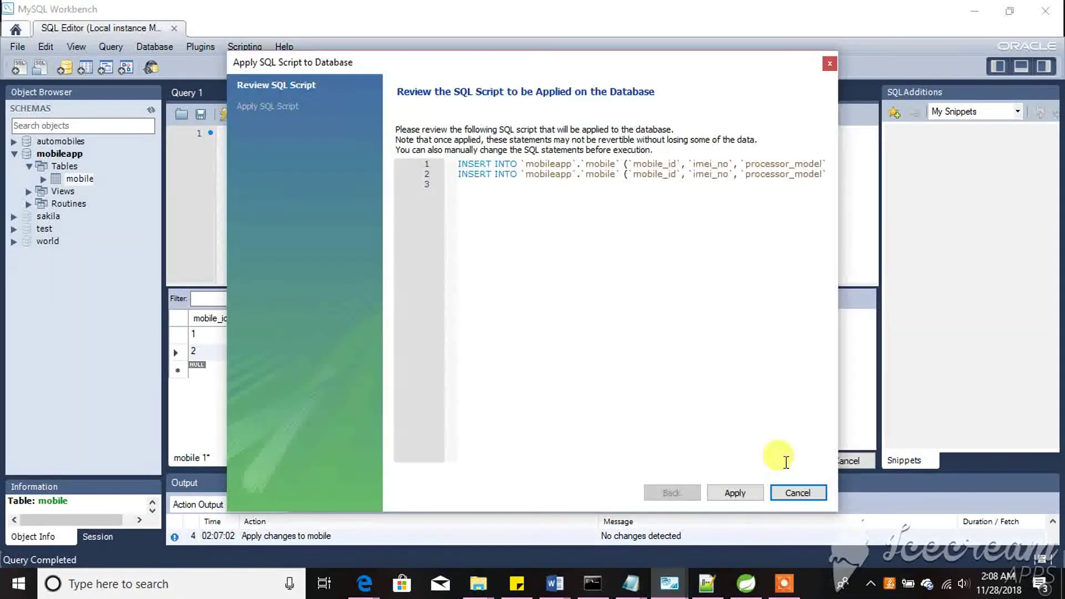
pyautogui.click(734, 493)
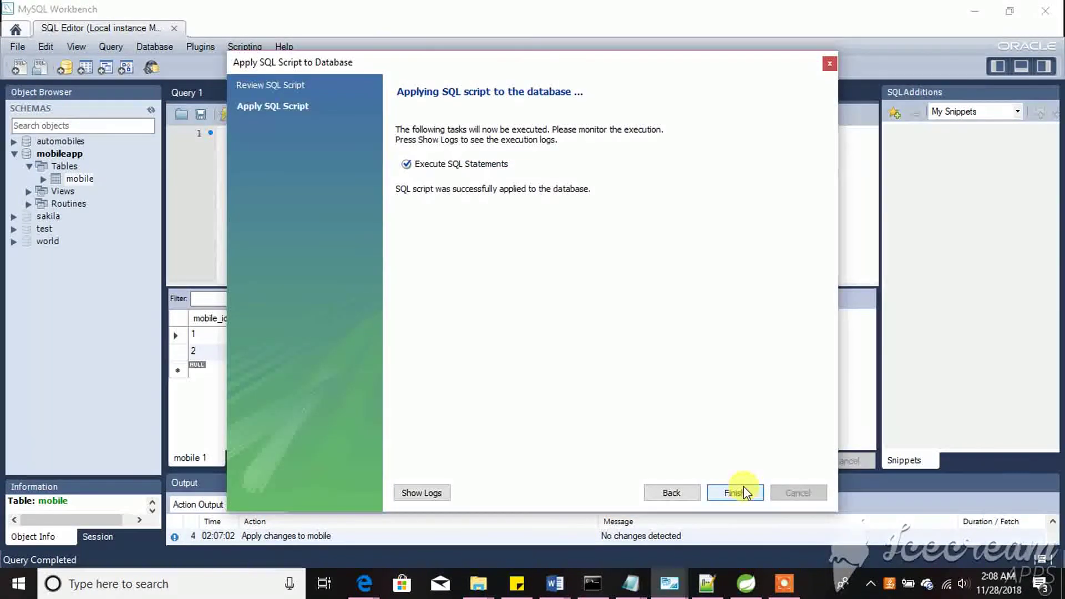
pyautogui.click(735, 492)
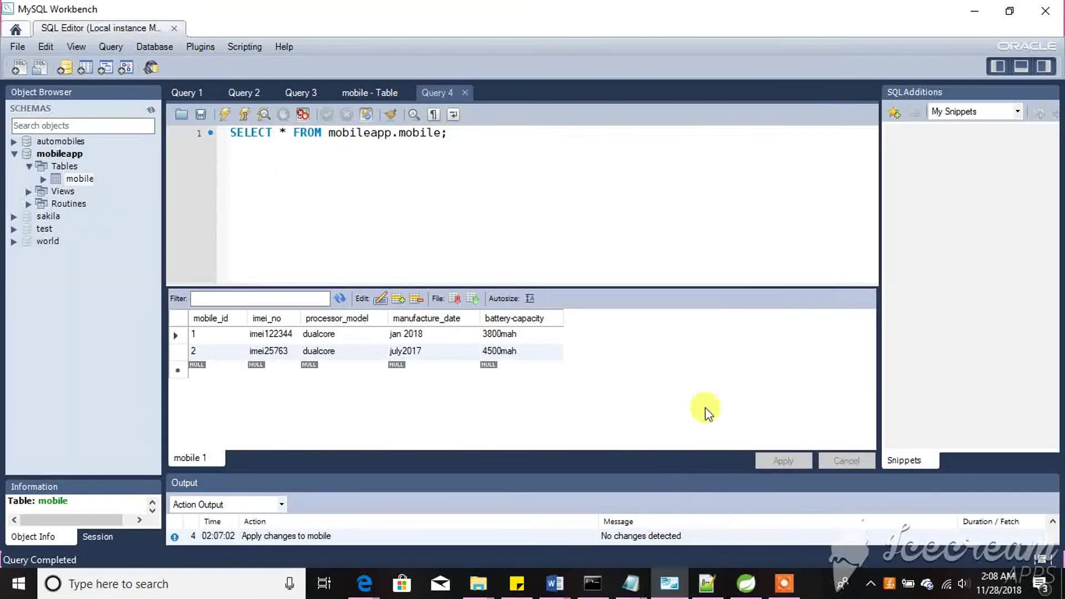
pyautogui.click(976, 14)
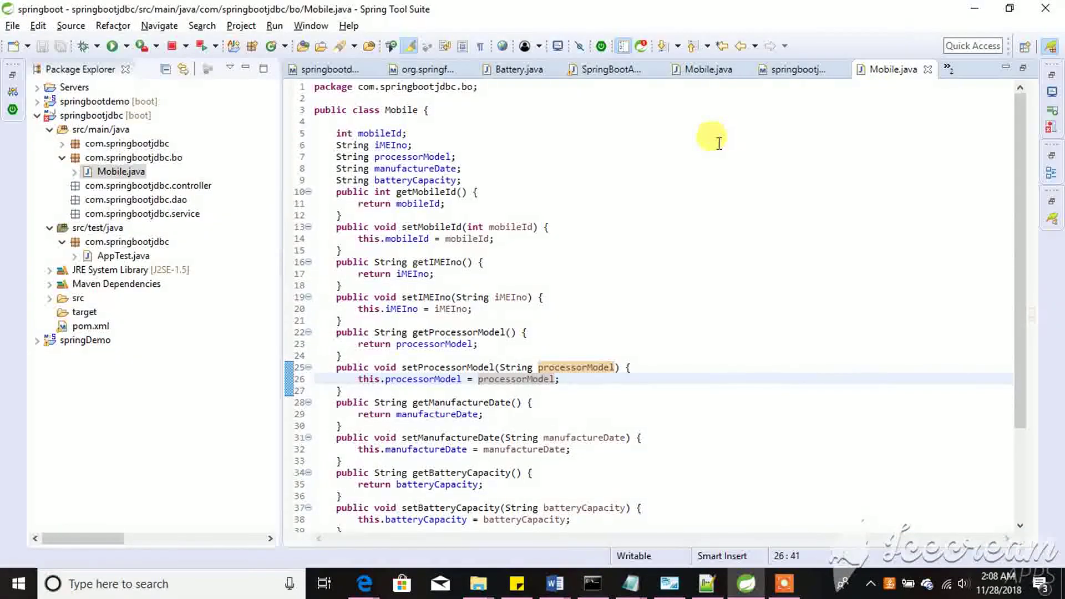